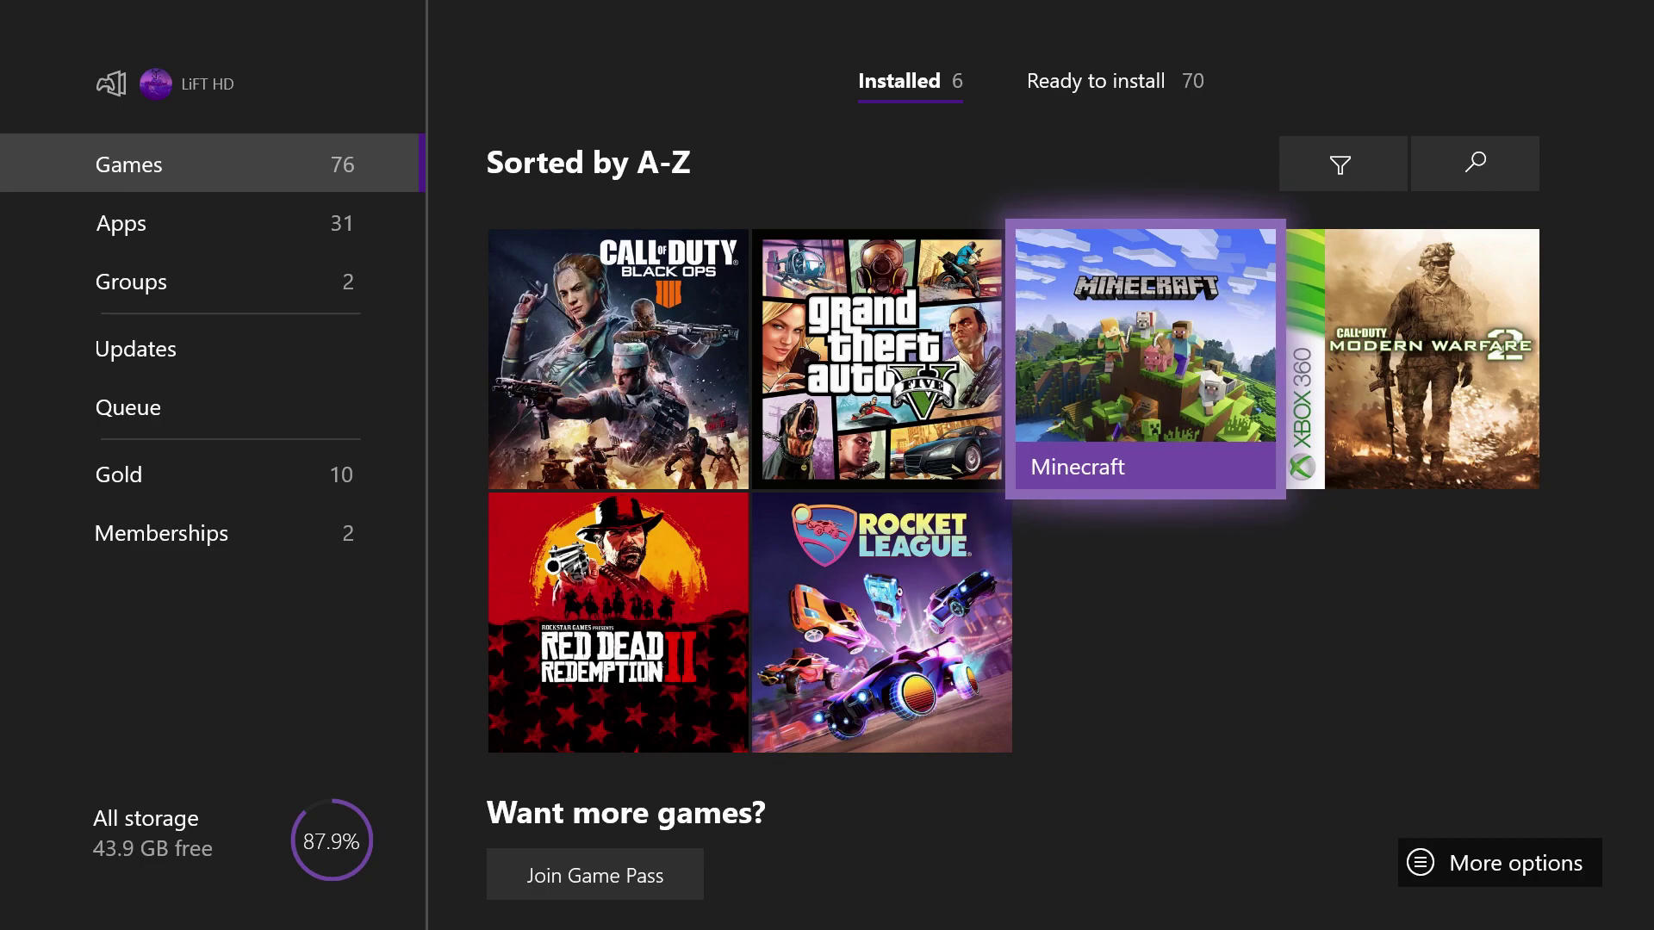
# Switch the dashboard library from games to the list of installed apps.
pyautogui.press('Left')
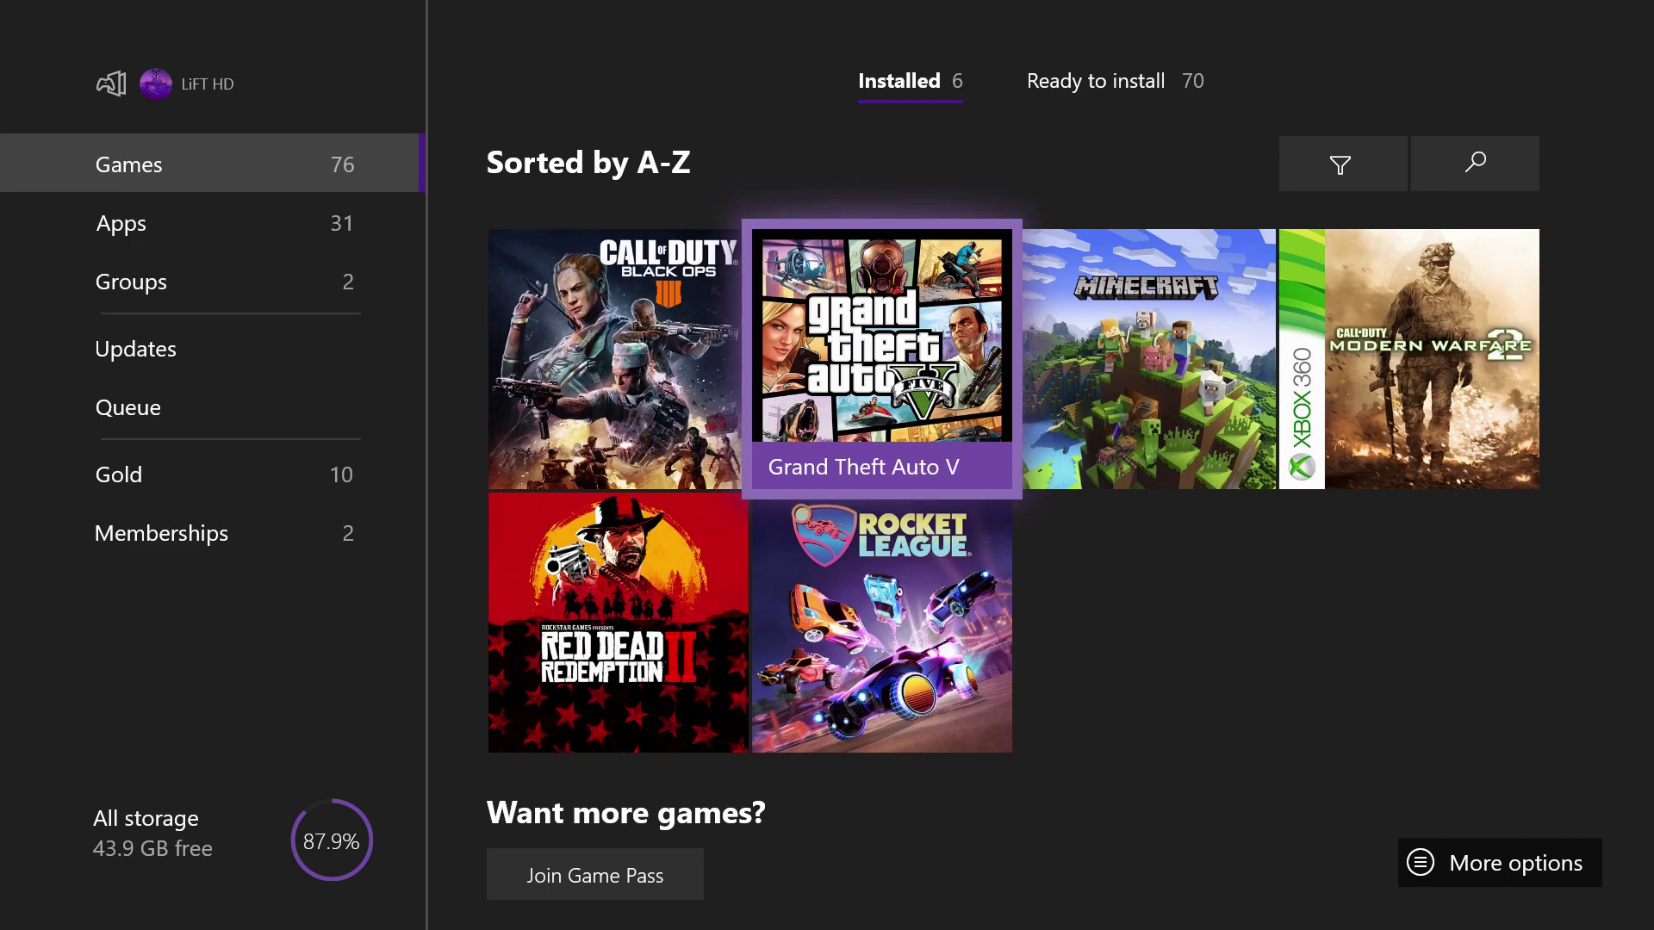
pyautogui.press('Right')
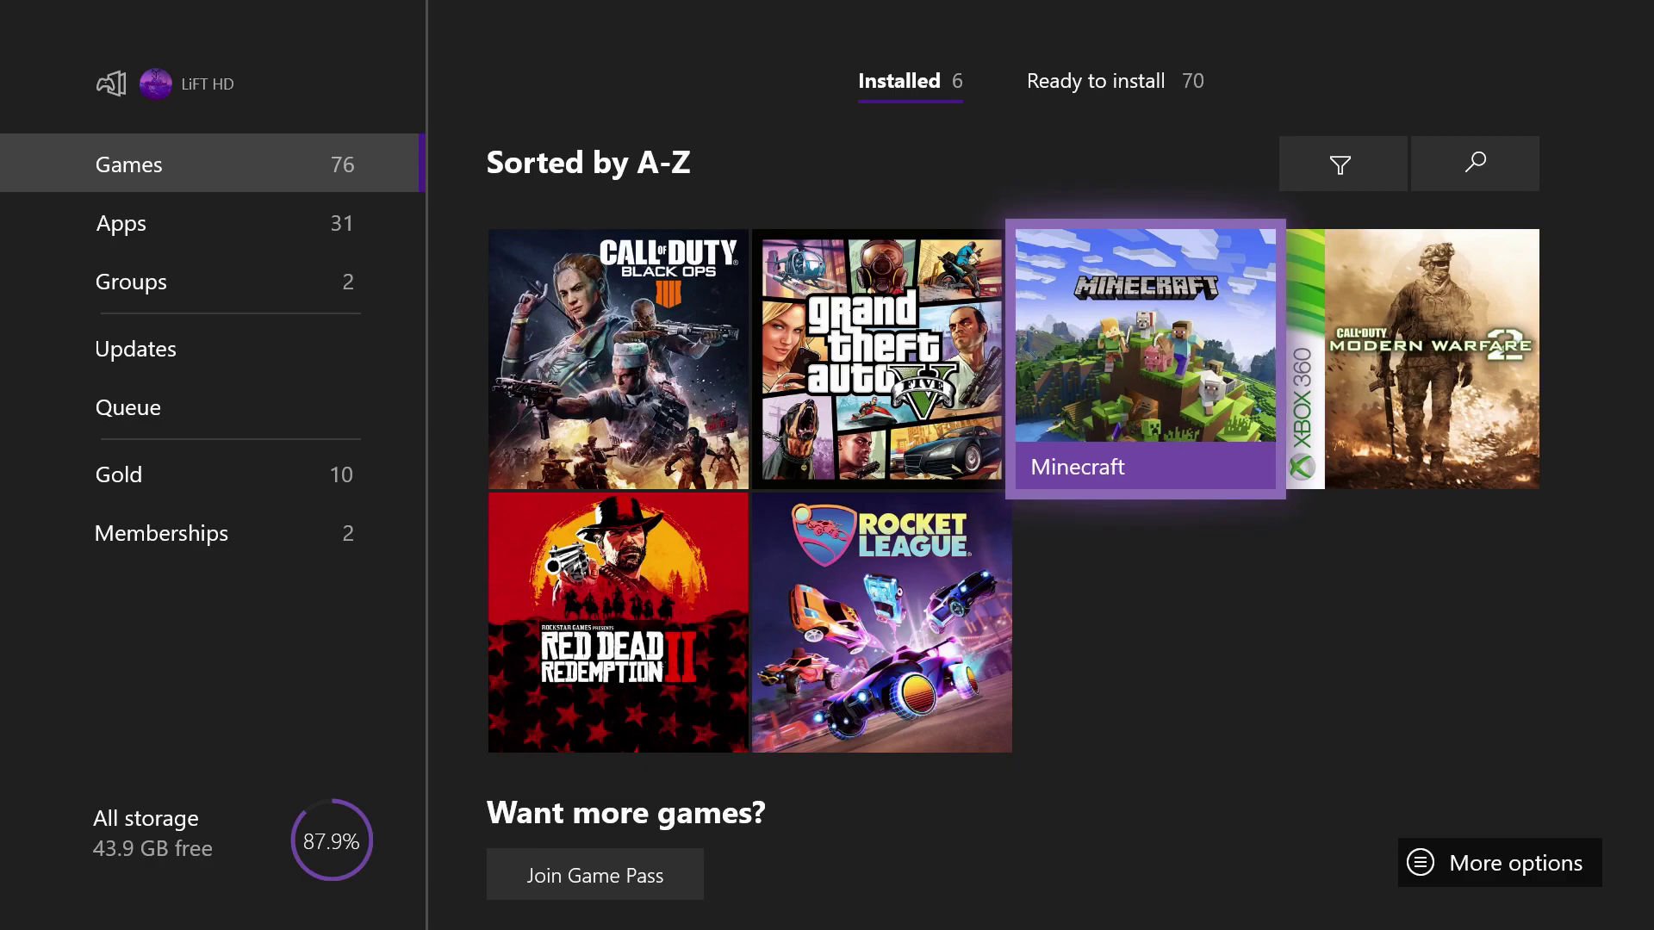
pyautogui.press('Left')
pyautogui.press('Left')
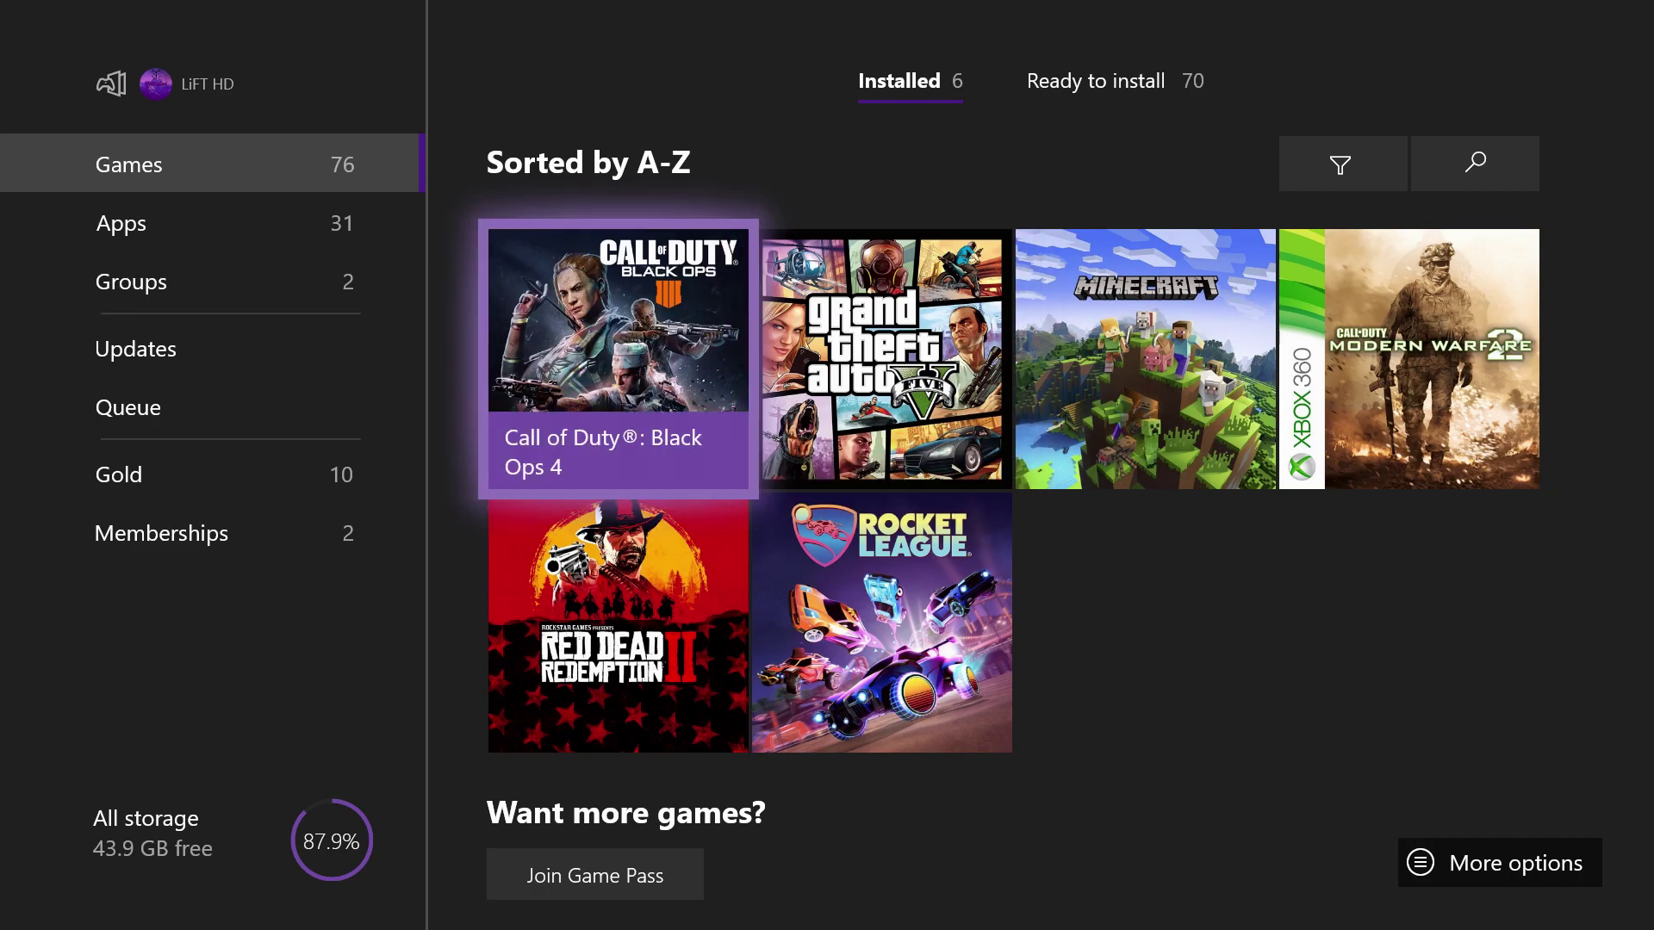
pyautogui.press('Left')
pyautogui.press('Down')
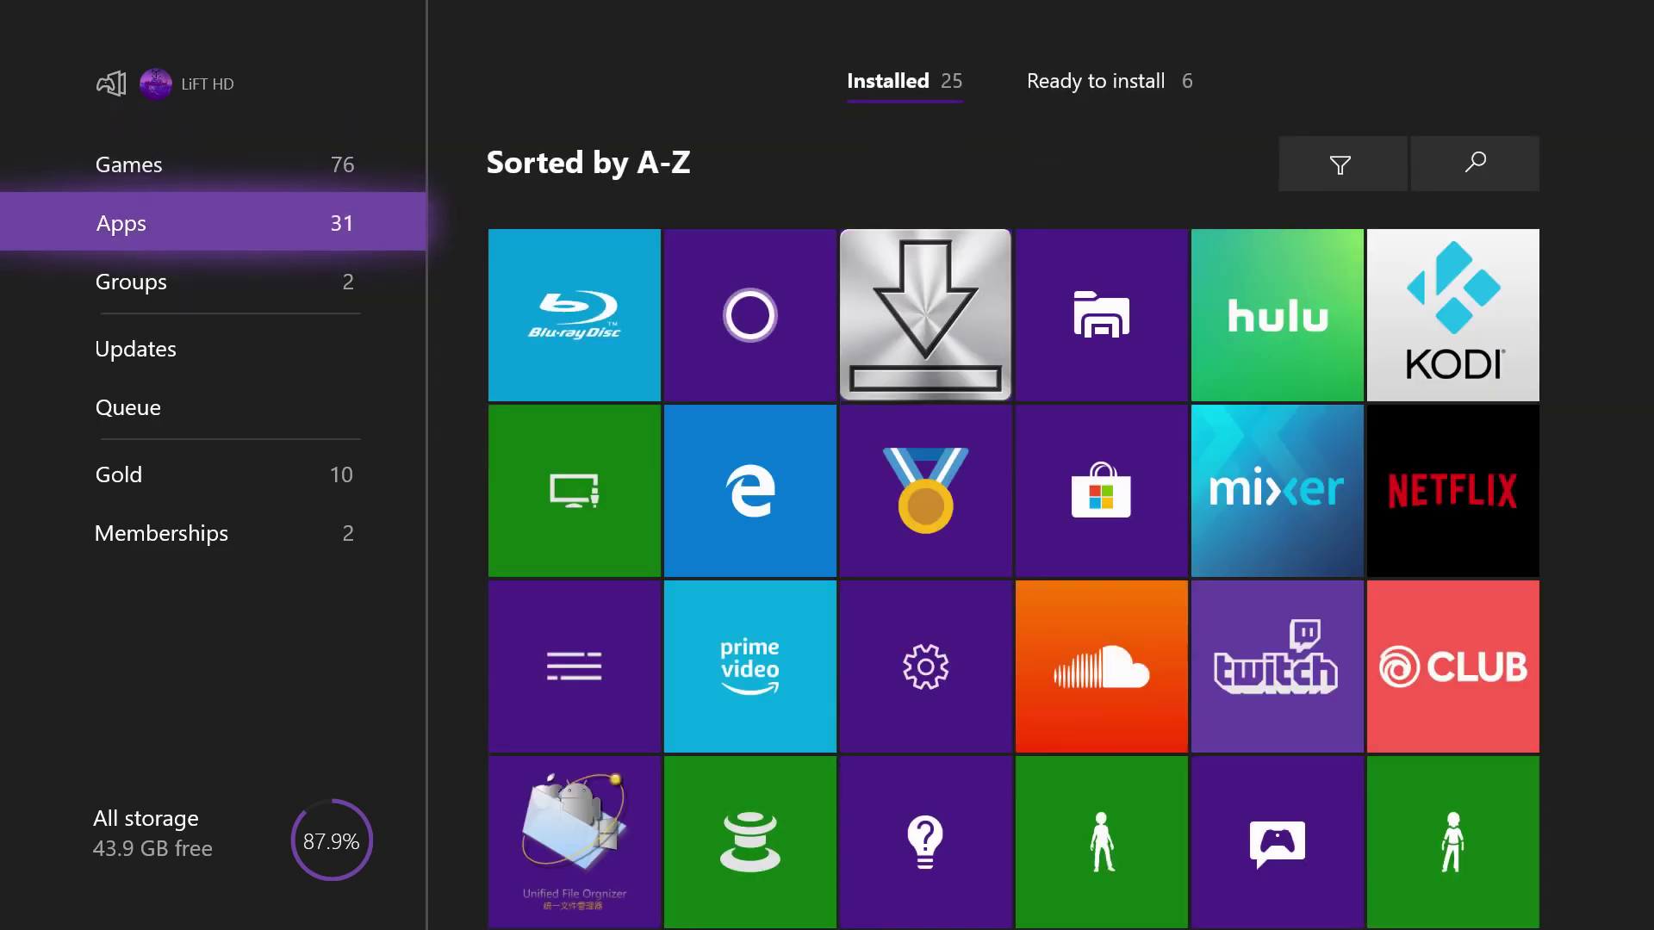
# Move through the installed apps grid to the Xbox Insider Hub tile.
pyautogui.press('Right')
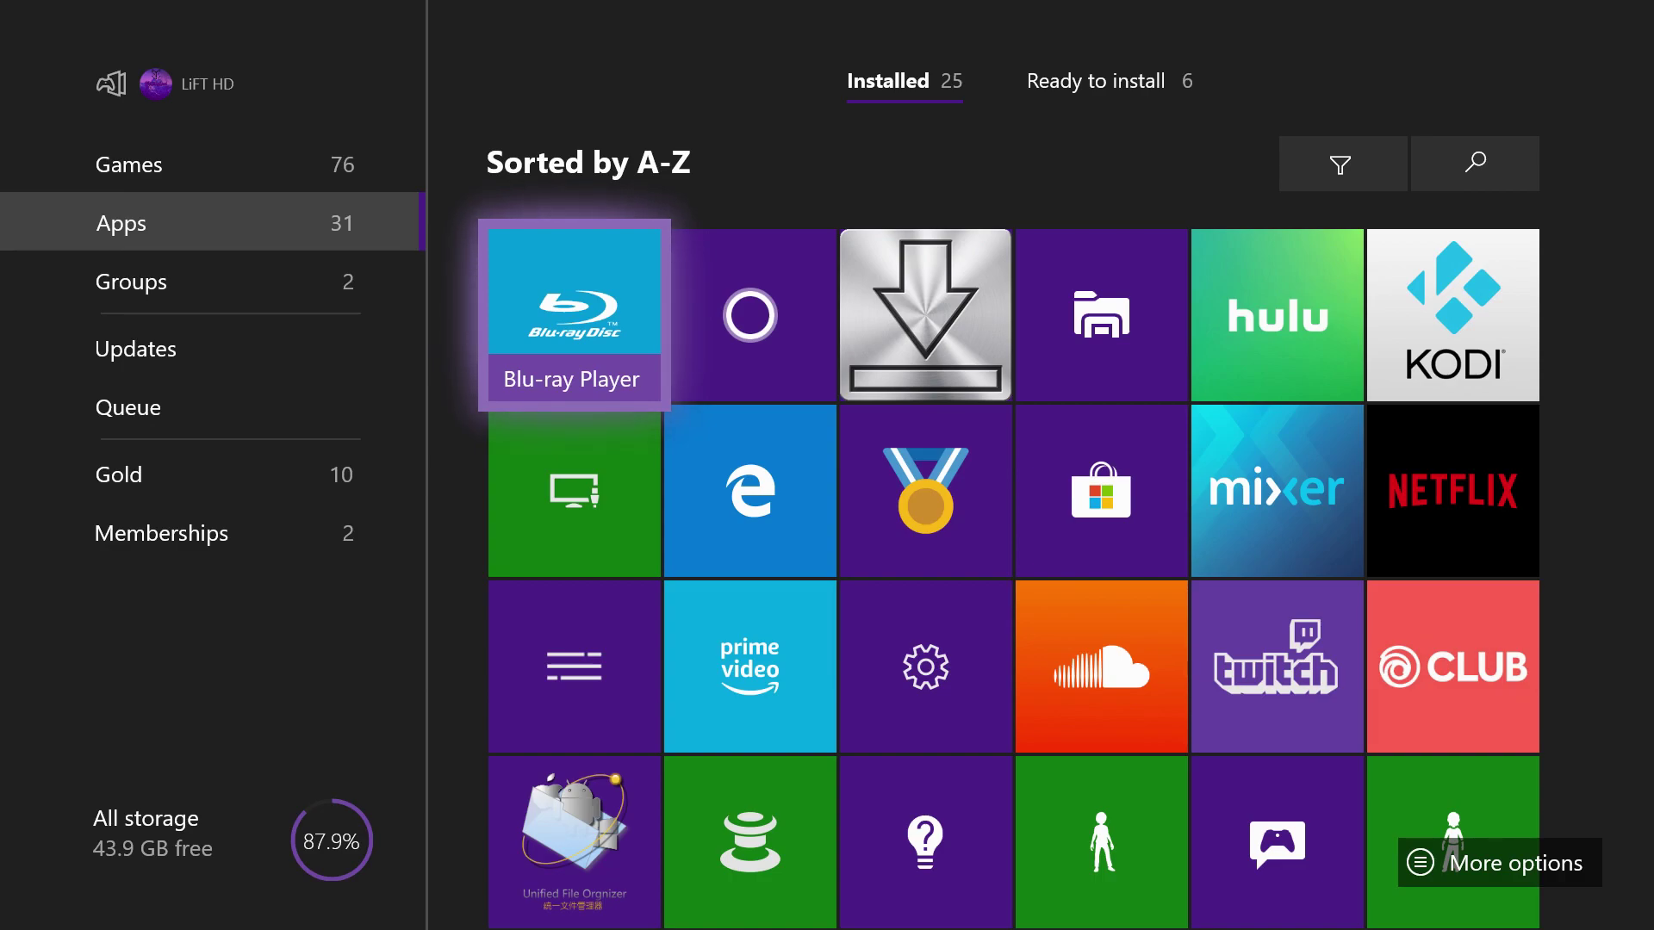
pyautogui.press('Down')
pyautogui.press('Down')
pyautogui.press('Down')
pyautogui.press('Right')
pyautogui.press('Right')
pyautogui.press('Right')
pyautogui.press('Right')
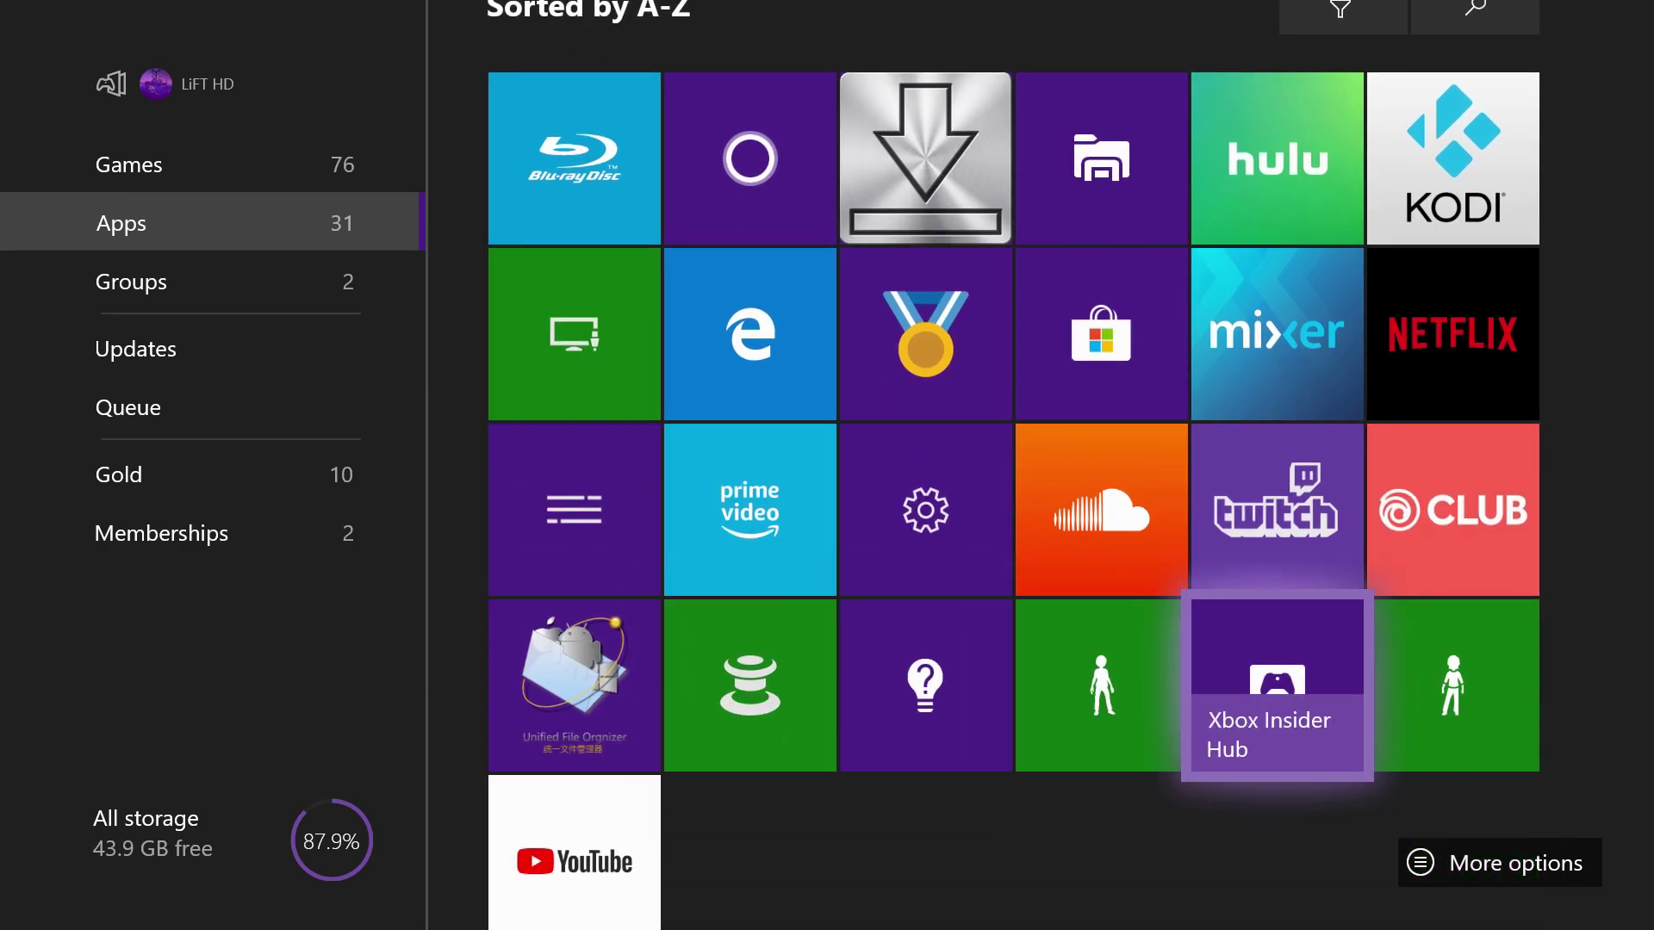
pyautogui.press('Up')
# Open the Microsoft Store from the Xbox guide.
pyautogui.press('super')
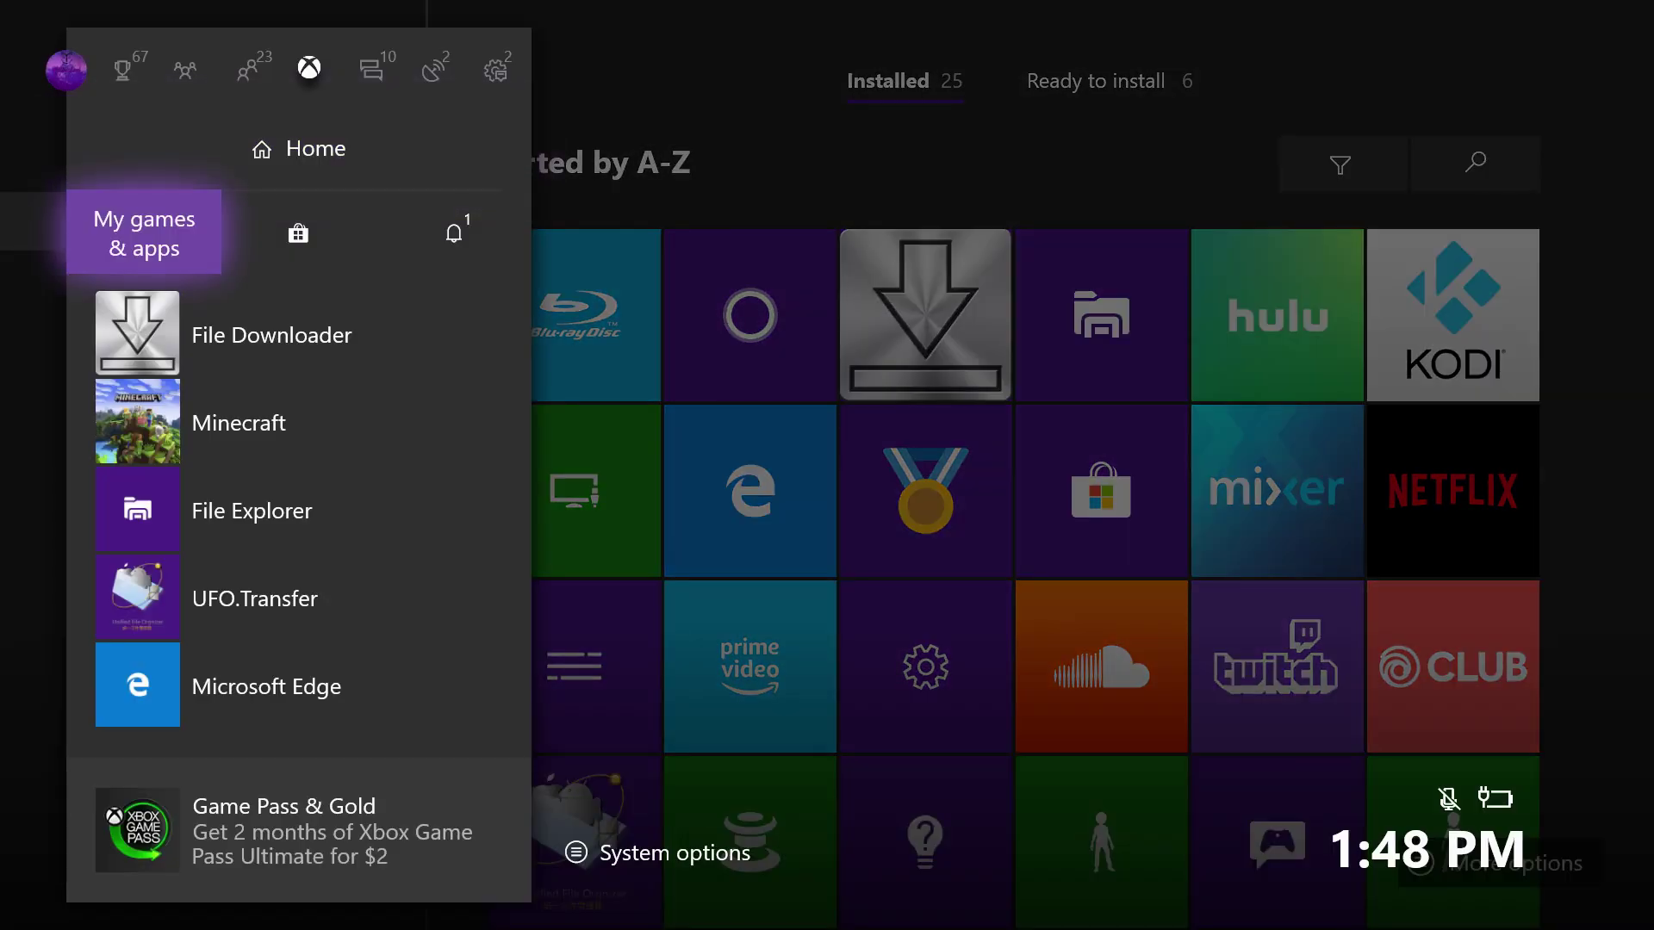
pyautogui.press('Right')
pyautogui.press('Return')
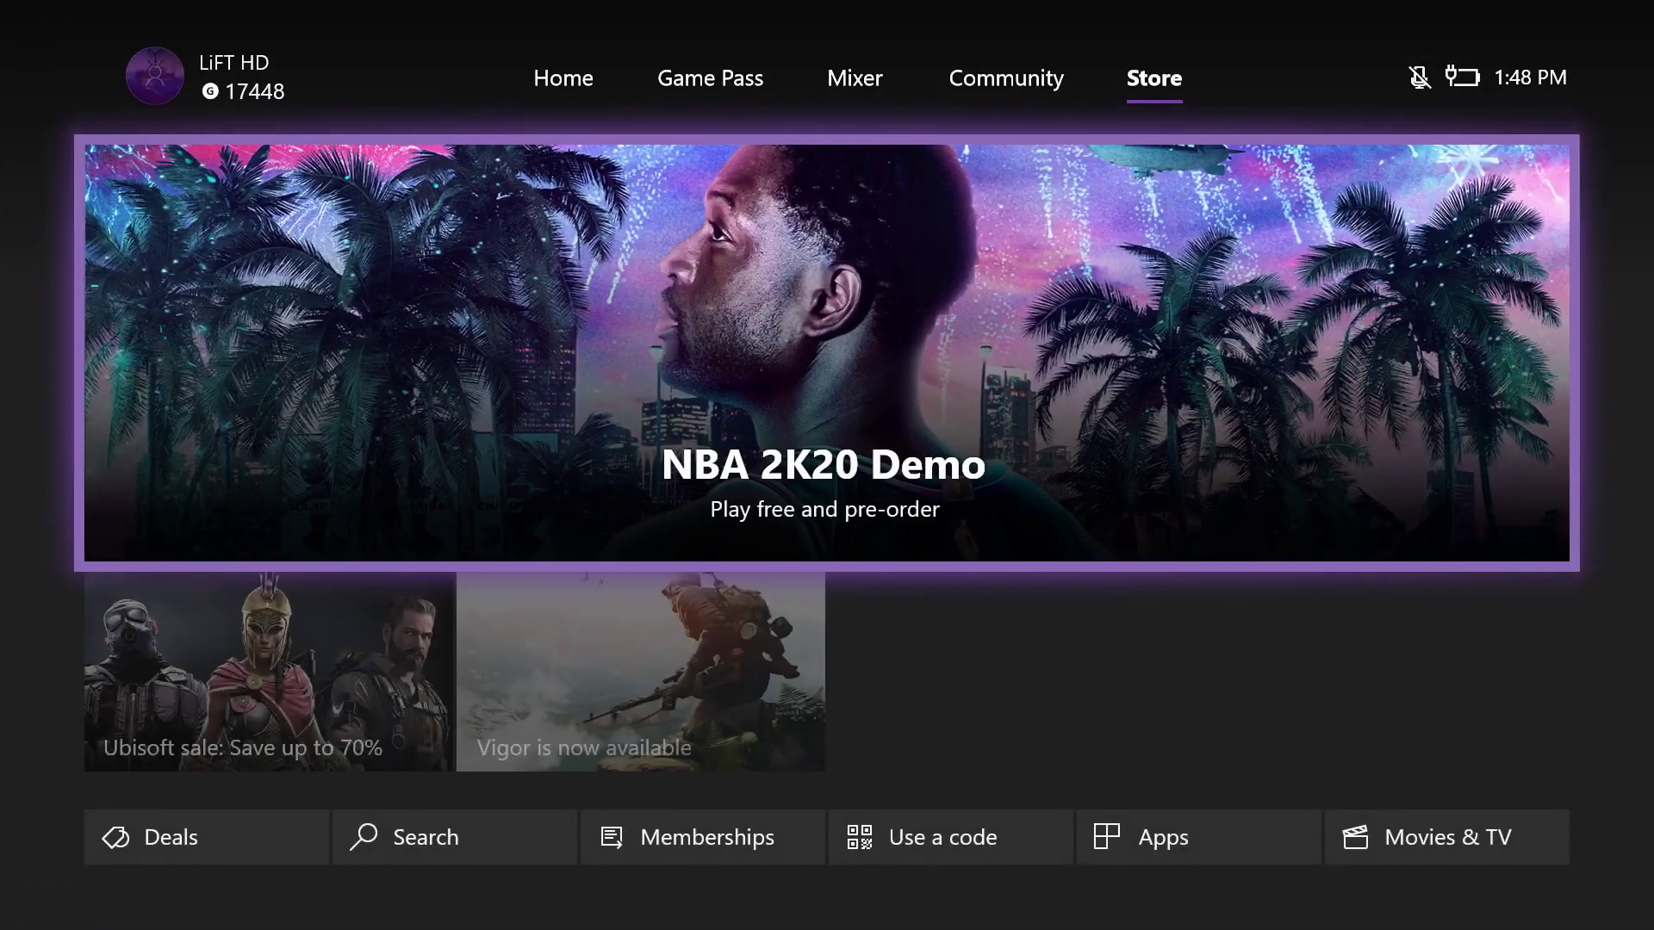
# Go to the Store's Apps section, showing featured apps like Nitrado and Dolby Access.
pyautogui.press('Down')
pyautogui.press('Down')
pyautogui.press('Up')
pyautogui.press('Down')
pyautogui.press('Down')
pyautogui.press('Up')
pyautogui.press('Right')
pyautogui.press('Right')
pyautogui.press('Right')
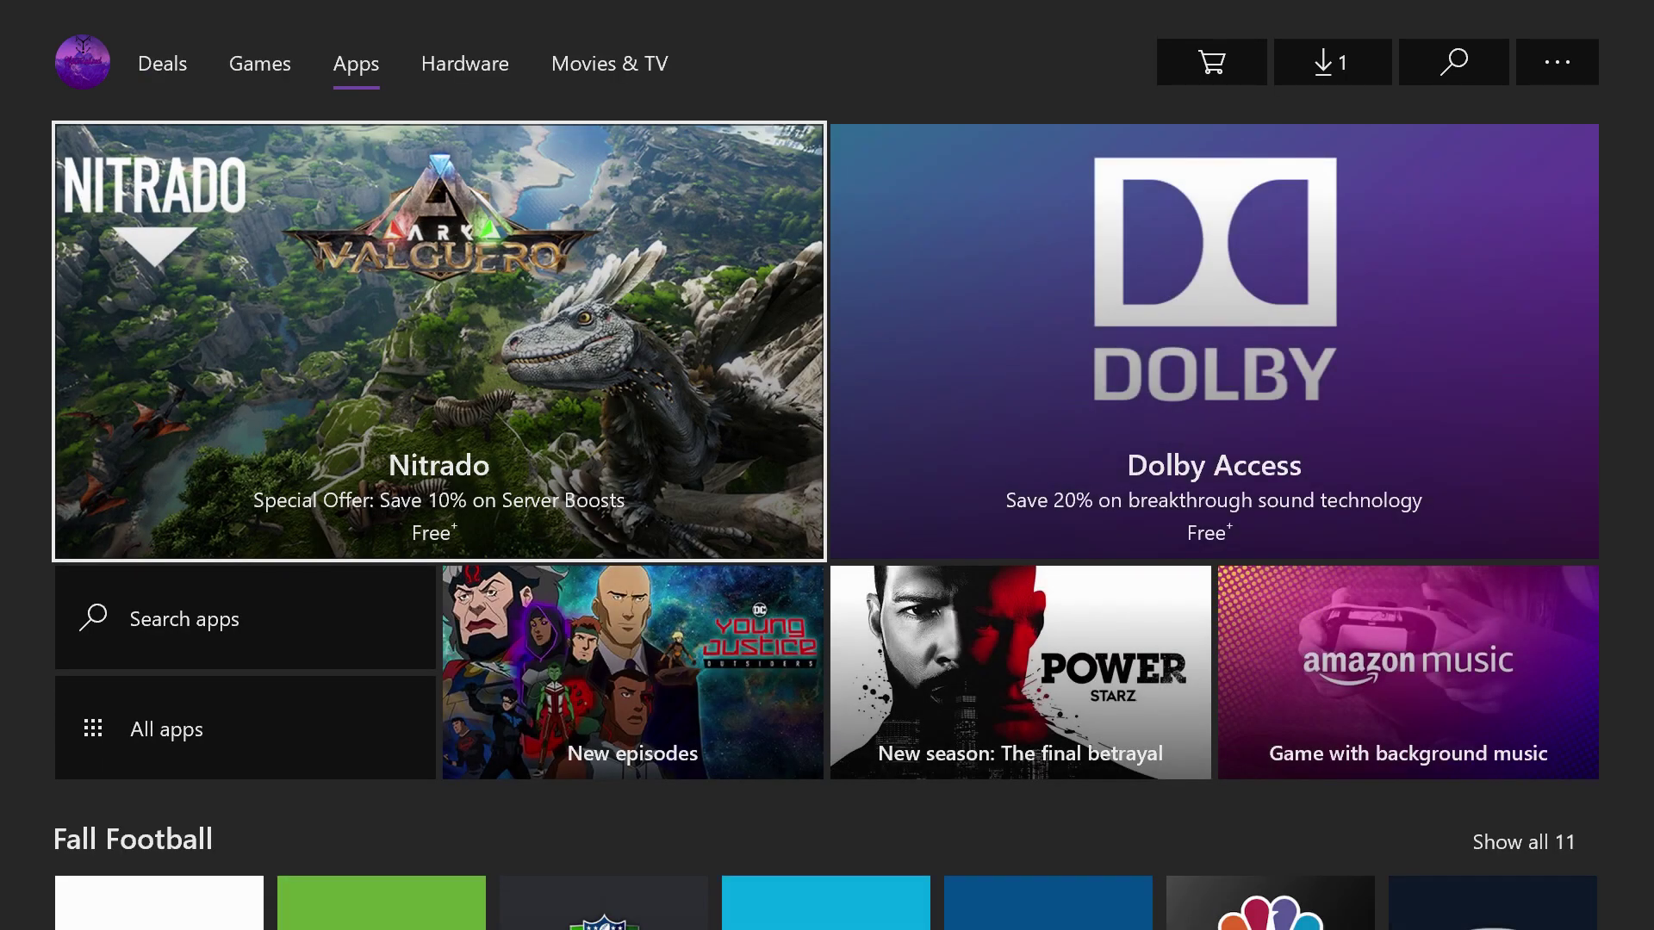
pyautogui.press('Right')
# Open the Microsoft Store search.
pyautogui.press('Up')
pyautogui.press('Right')
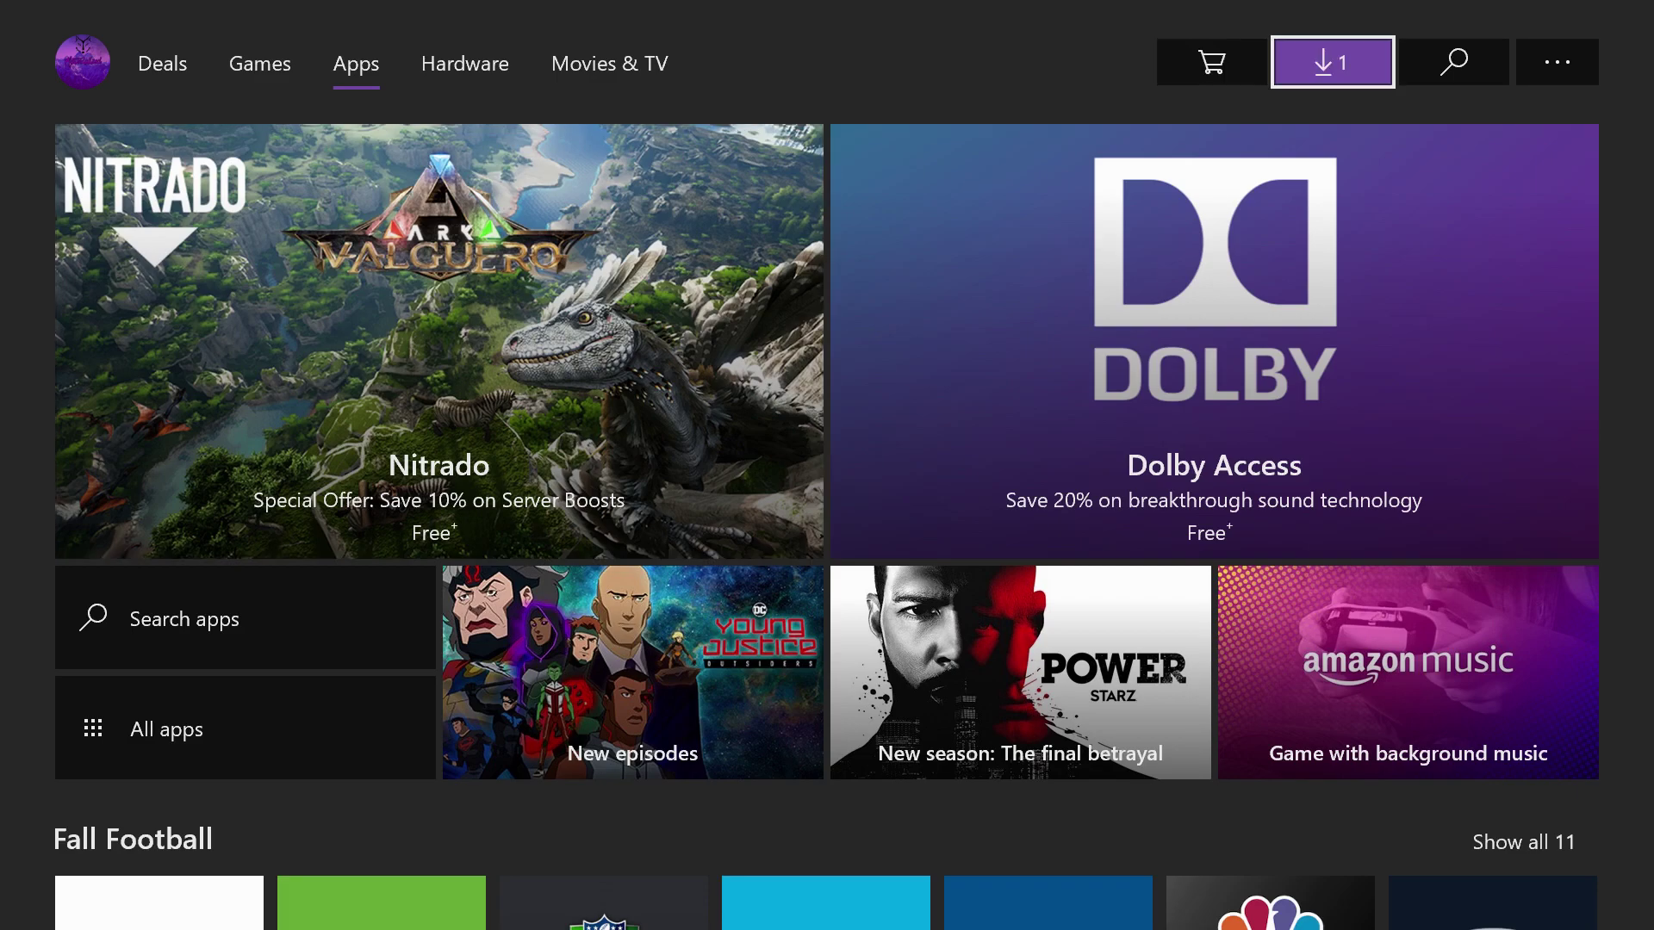
pyautogui.press('Right')
pyautogui.press('Return')
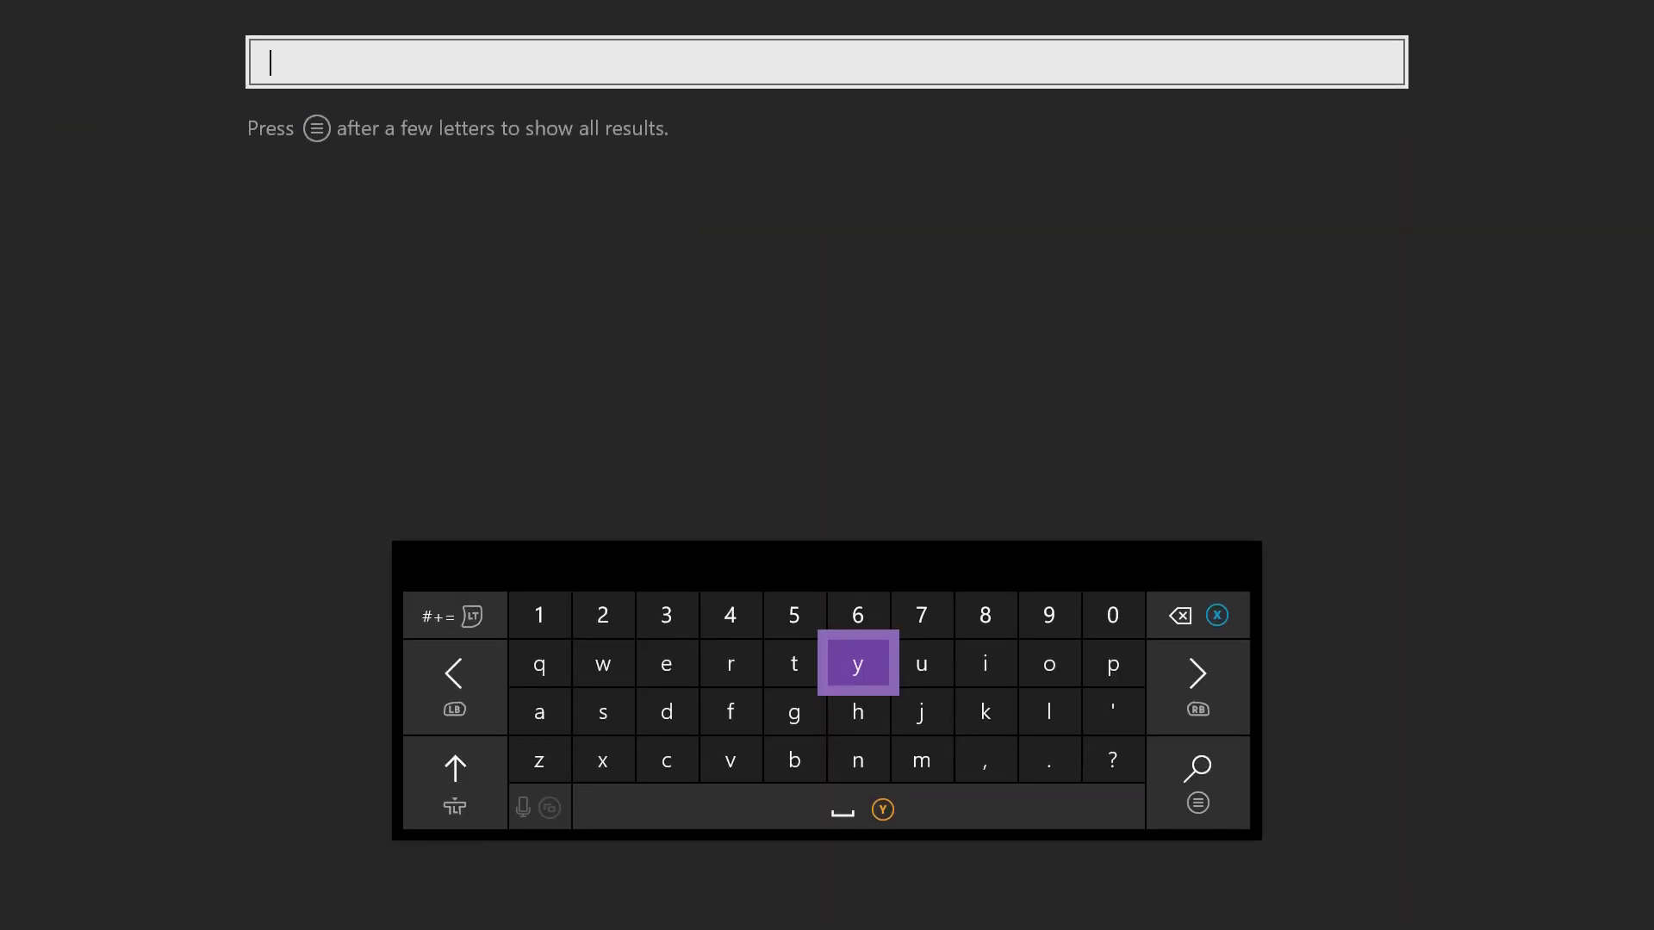
# Enter 'xbox i' as the search term with the on-screen keyboard.
pyautogui.press('Down')
pyautogui.press('Left')
pyautogui.press('Left')
pyautogui.press('Left')
pyautogui.press('Left')
pyautogui.press('Down')
pyautogui.press('Return')
pyautogui.press('Right')
pyautogui.press('Right')
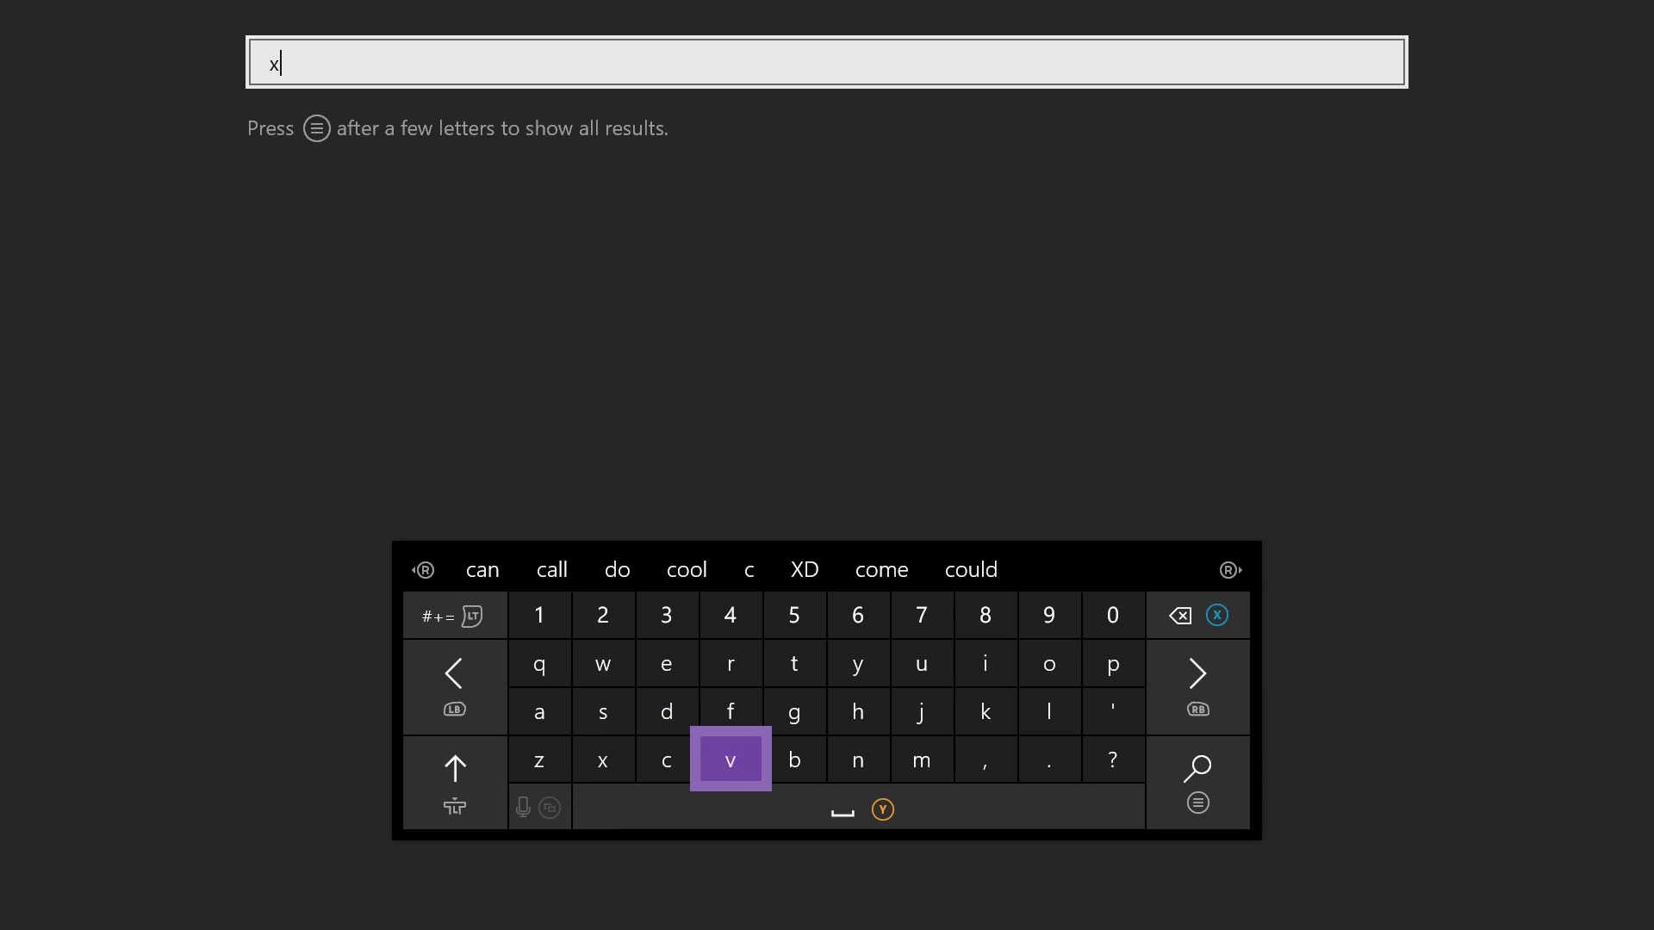
pyautogui.press('Right')
pyautogui.press('Return')
pyautogui.press('Right')
pyautogui.press('Right')
pyautogui.press('Up')
pyautogui.press('Up')
pyautogui.press('Right')
pyautogui.press('Right')
pyautogui.press('Return')
pyautogui.press('Left')
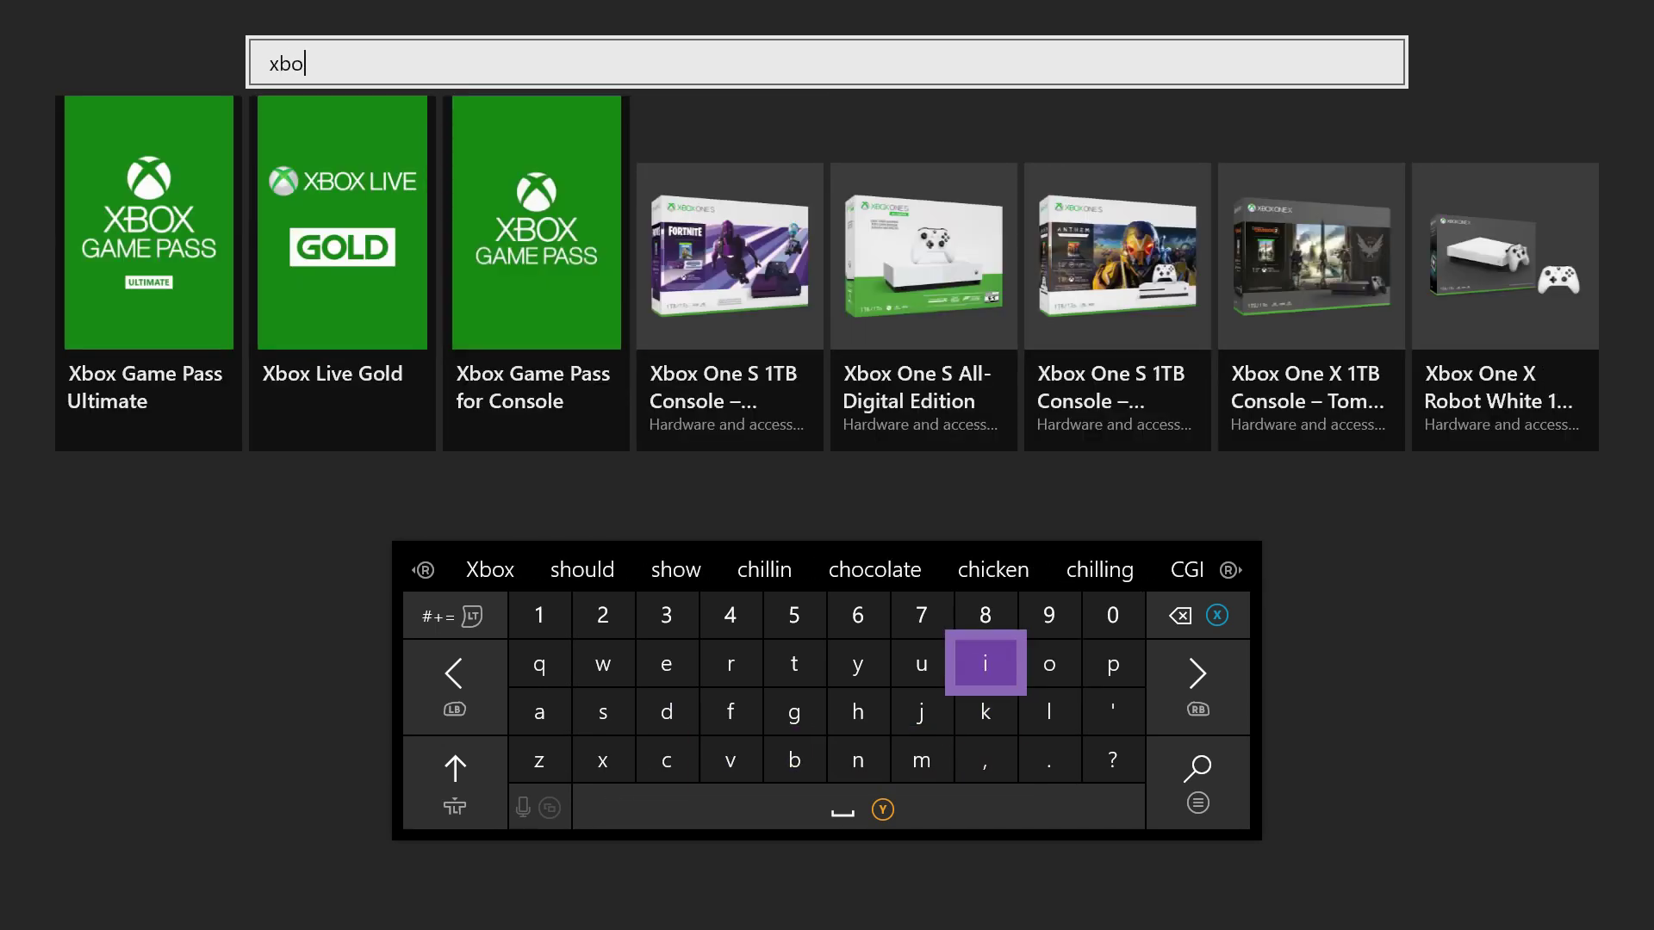
pyautogui.press('Left')
pyautogui.press('Left')
pyautogui.press('Left')
pyautogui.press('Left')
pyautogui.press('Left')
pyautogui.press('Left')
pyautogui.press('Down')
pyautogui.press('Down')
pyautogui.press('Return')
pyautogui.press('Right')
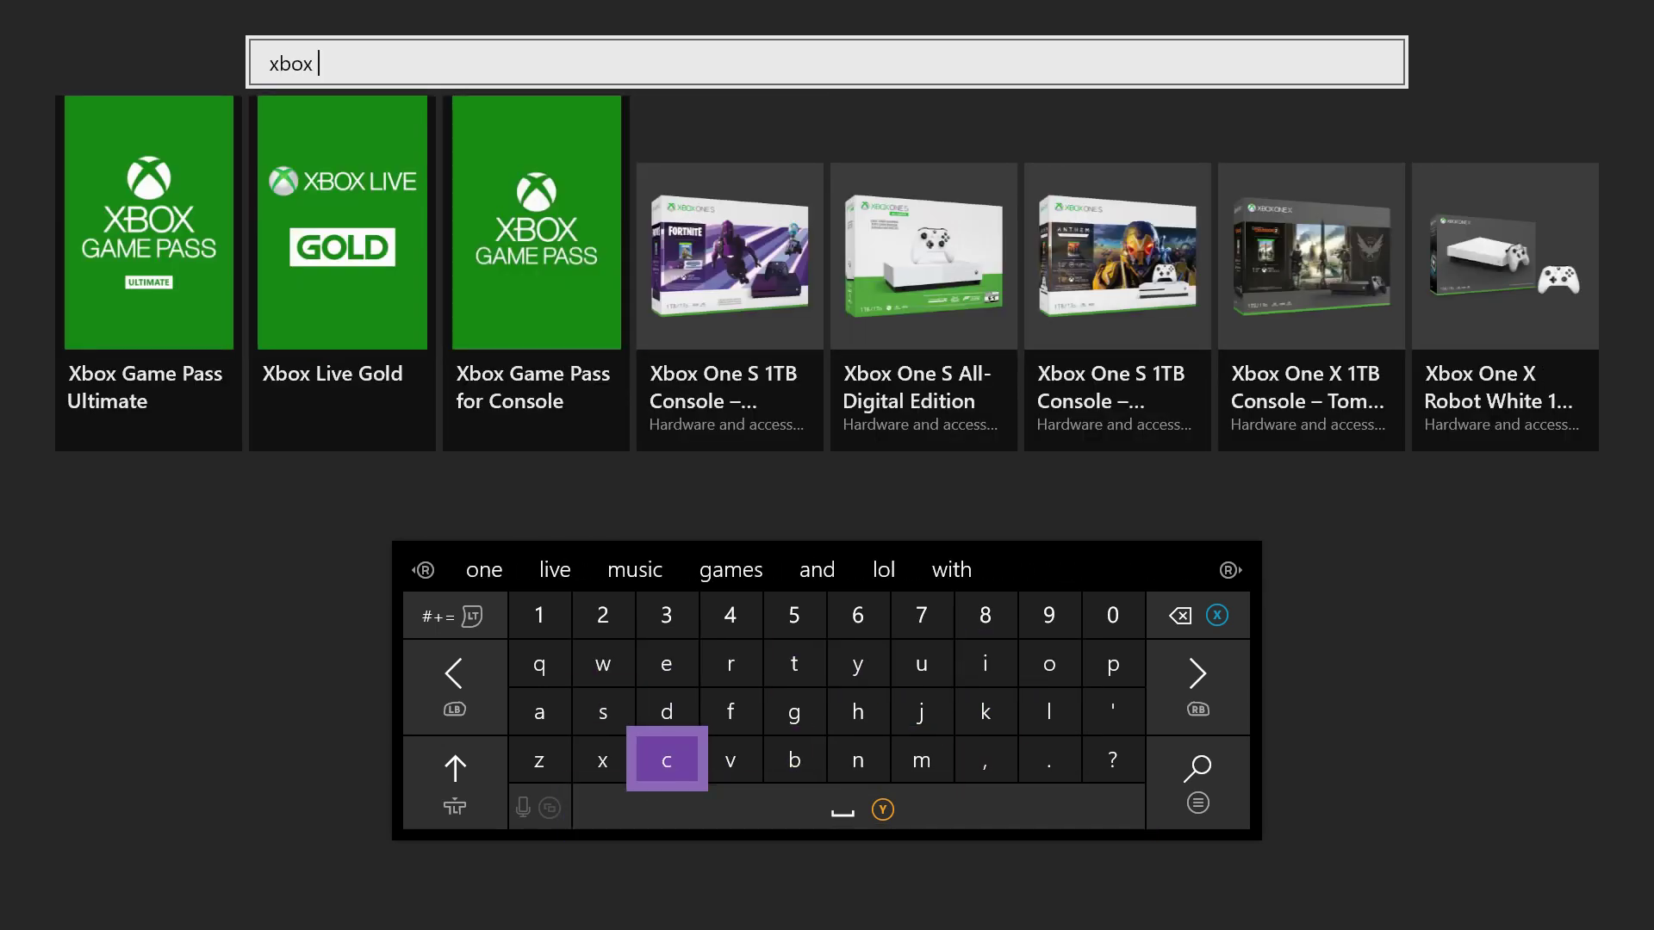
pyautogui.press('Right')
pyautogui.press('Right')
pyautogui.press('Right')
pyautogui.press('Right')
pyautogui.press('Right')
pyautogui.press('Up')
pyautogui.press('Up')
pyautogui.press('Return')
# Open the Xbox Insider Hub product page from the search results.
pyautogui.press('Left')
pyautogui.press('Left')
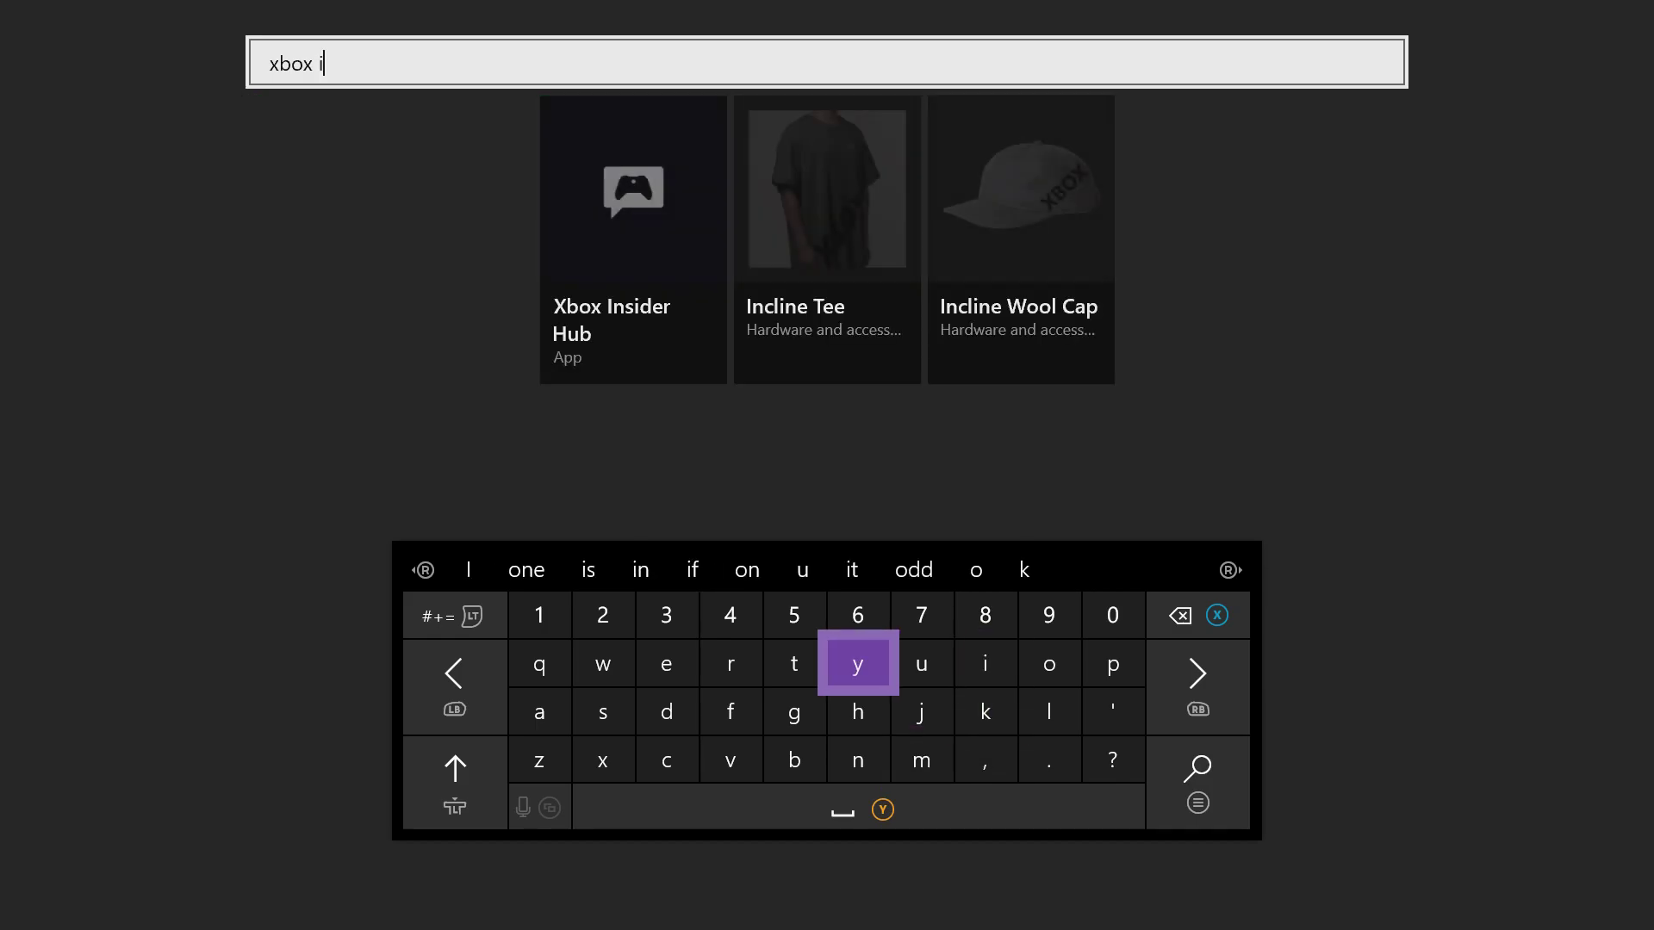
pyautogui.press('Up')
pyautogui.press('Up')
pyautogui.press('Up')
pyautogui.press('Left')
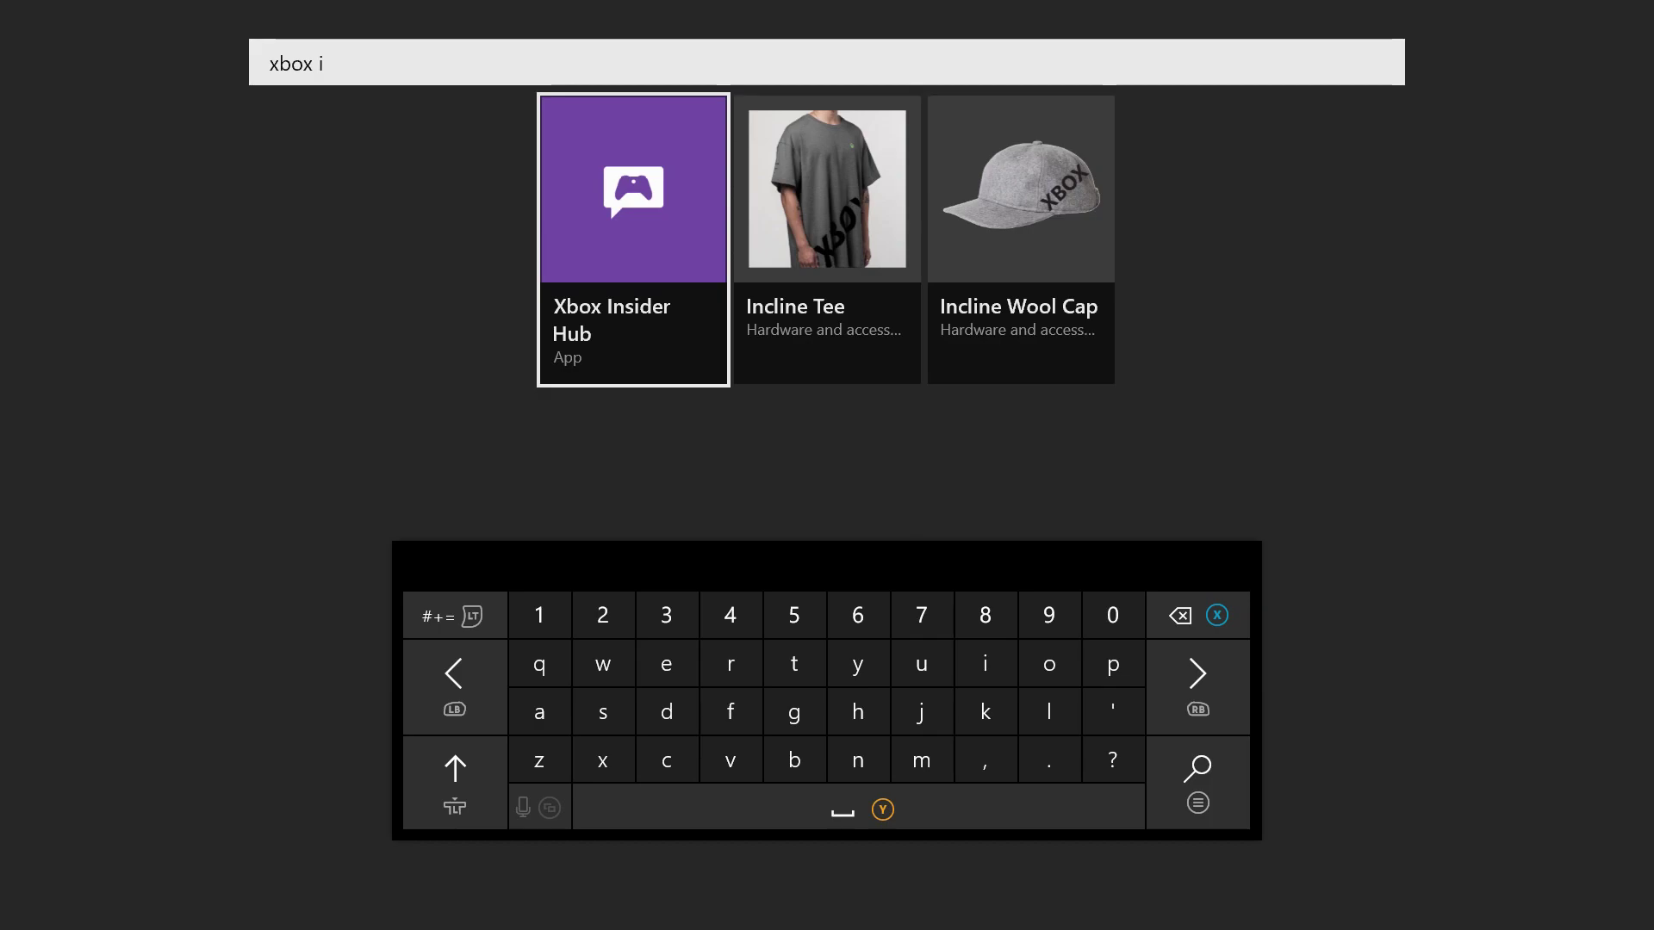
pyautogui.press('Return')
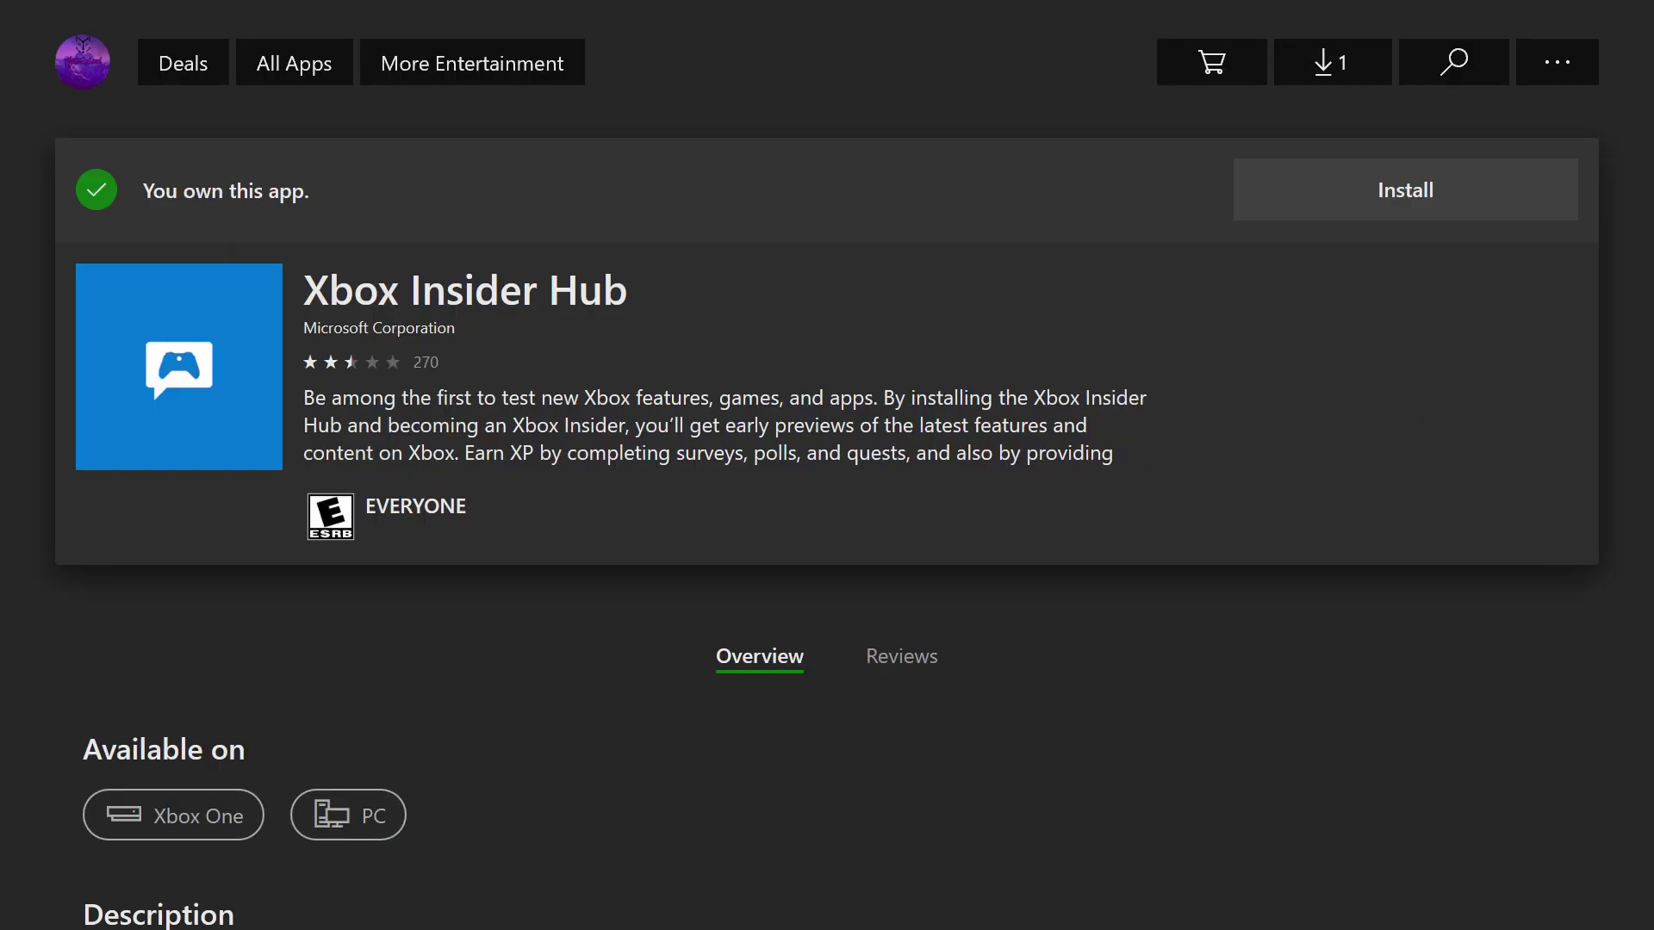
# Install Xbox Insider Hub from its Store page and wait for it to be ready to launch.
pyautogui.press('Up')
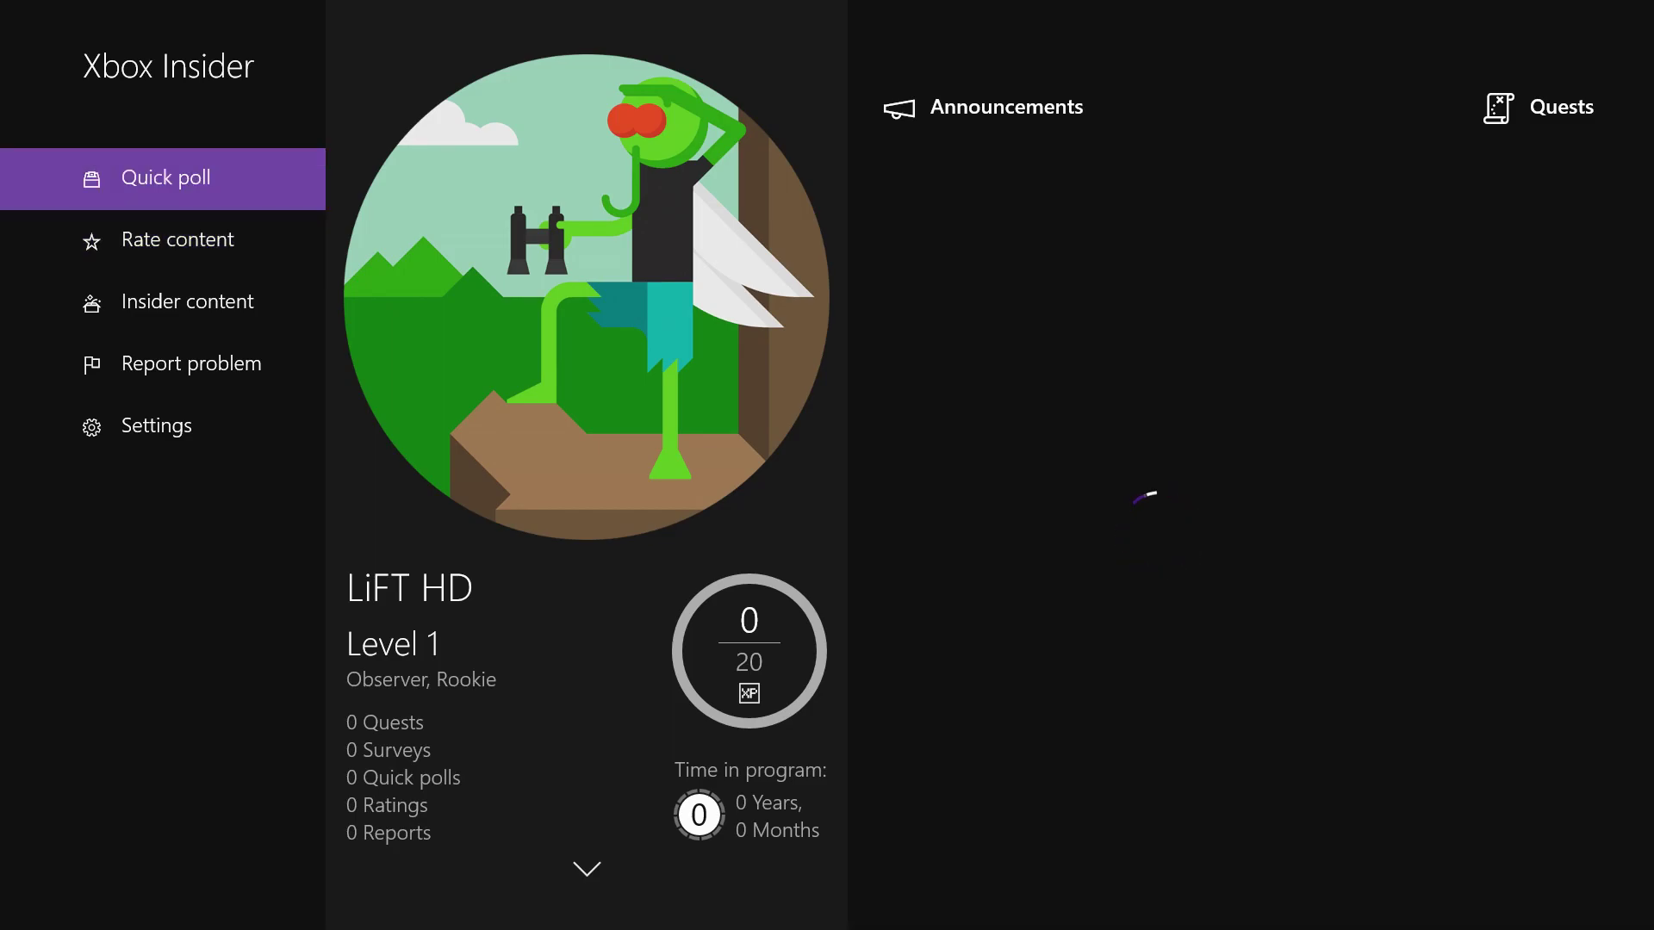
# Browse Quick poll, Rate content, Insider content and Settings, ending on Insider content.
pyautogui.press('Down')
pyautogui.press('Up')
pyautogui.press('Down')
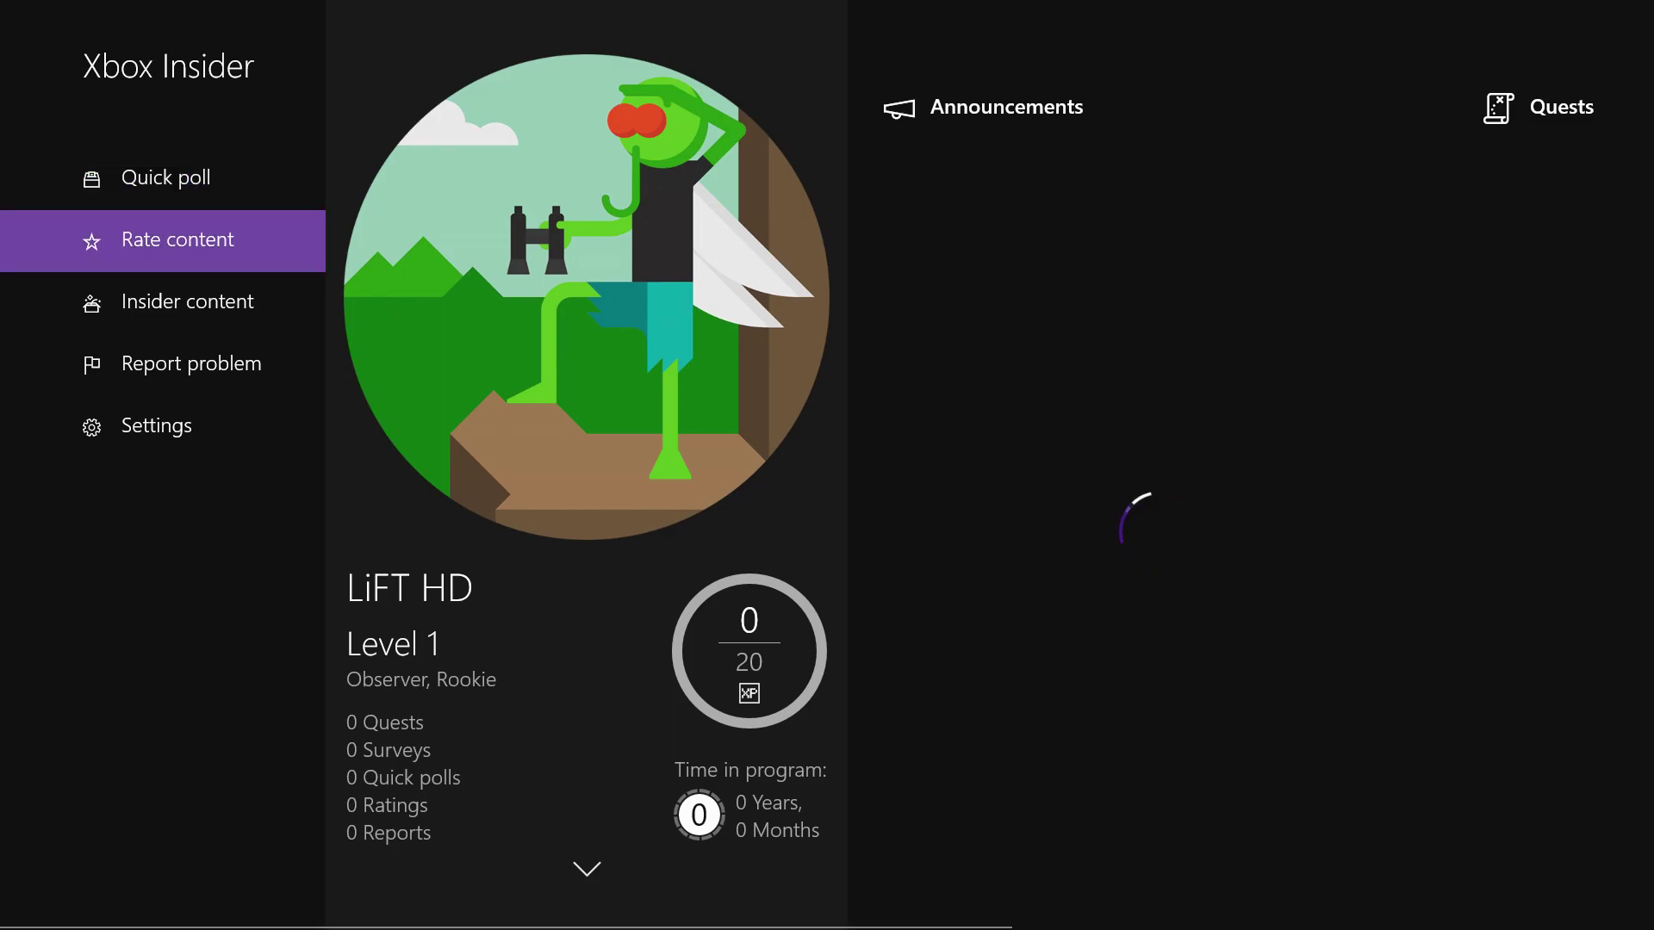
pyautogui.press('Down')
pyautogui.press('Down')
pyautogui.press('Down')
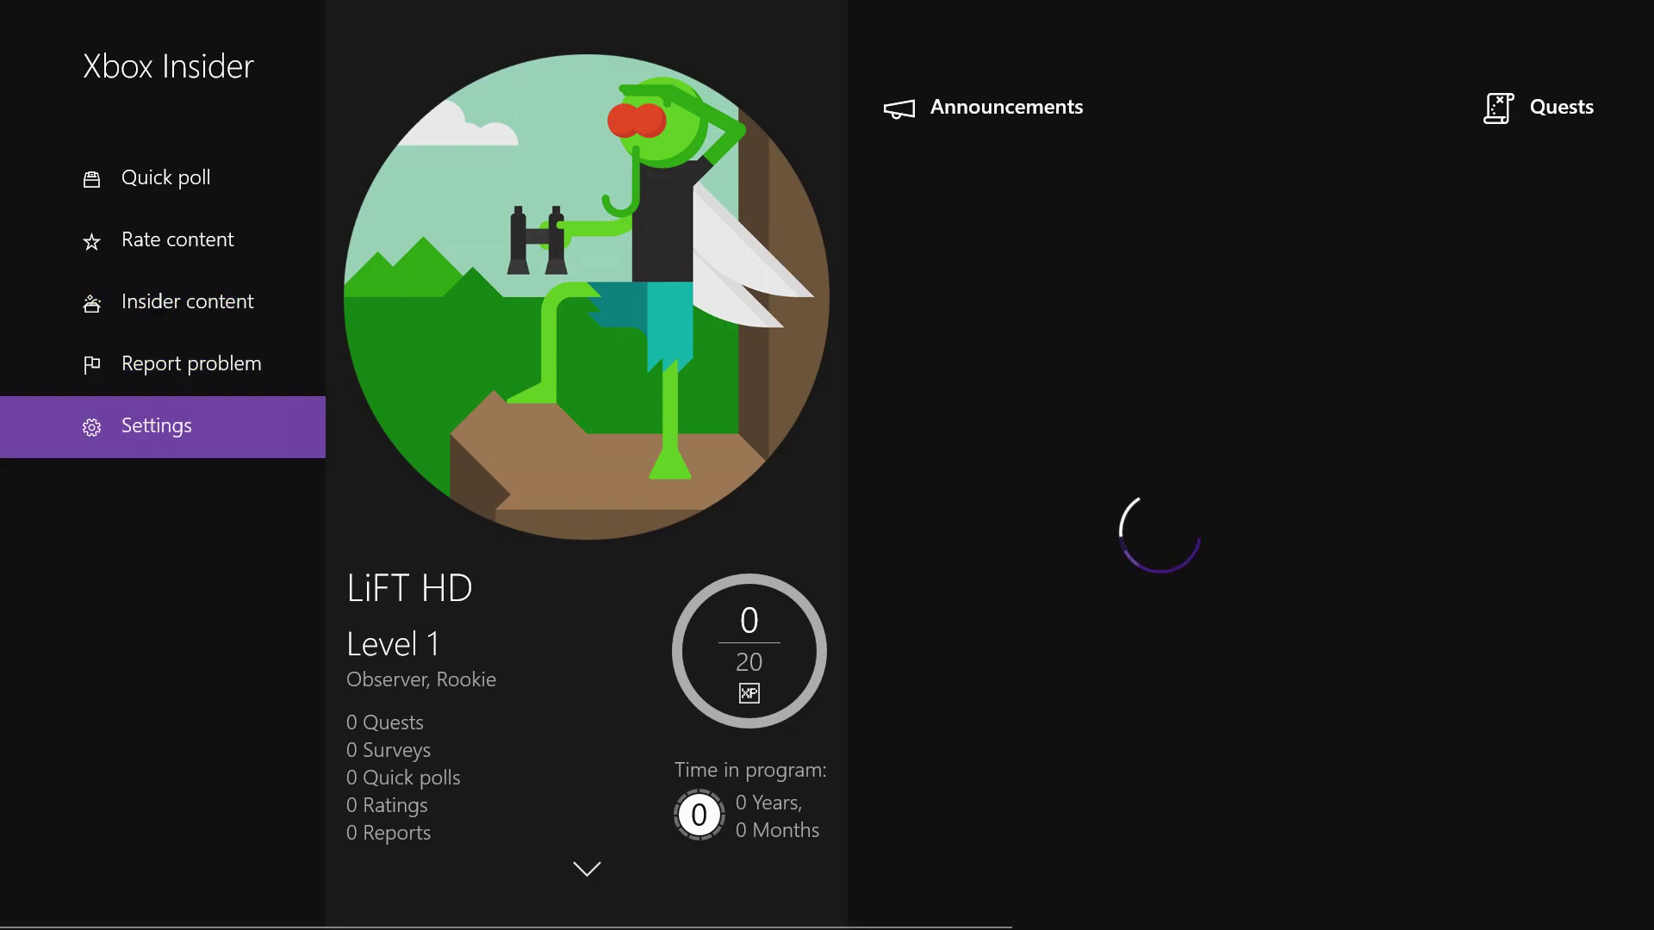
pyautogui.press('Up')
pyautogui.press('Up')
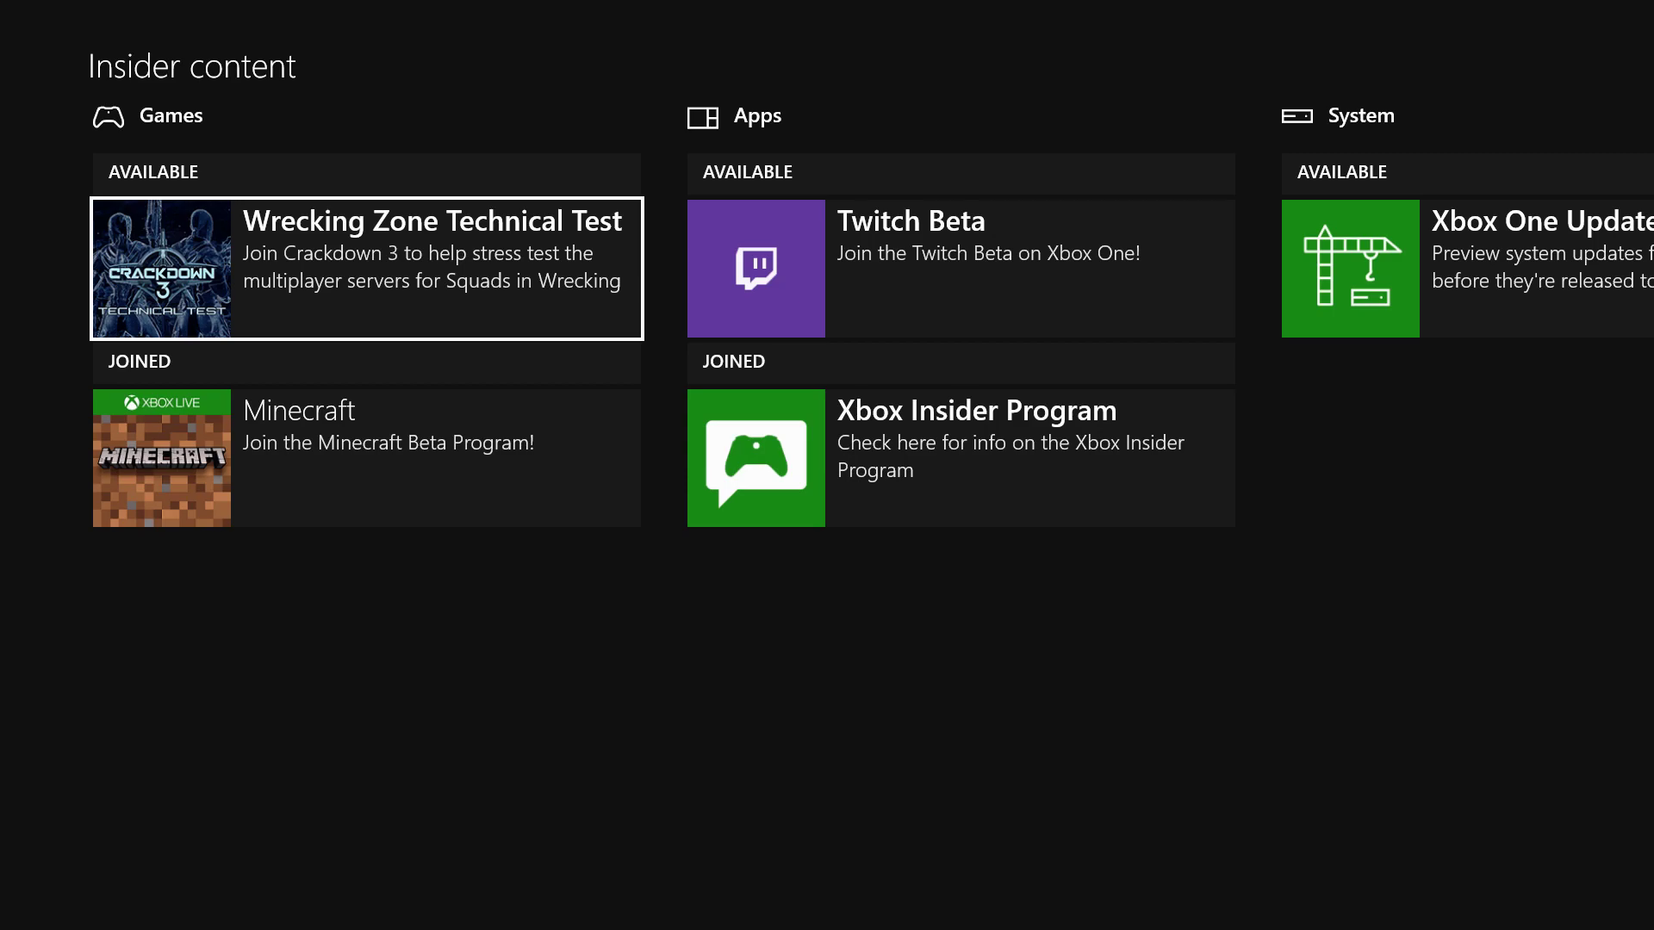
# Open the Minecraft tile under Joined in Insider content.
pyautogui.press('Down')
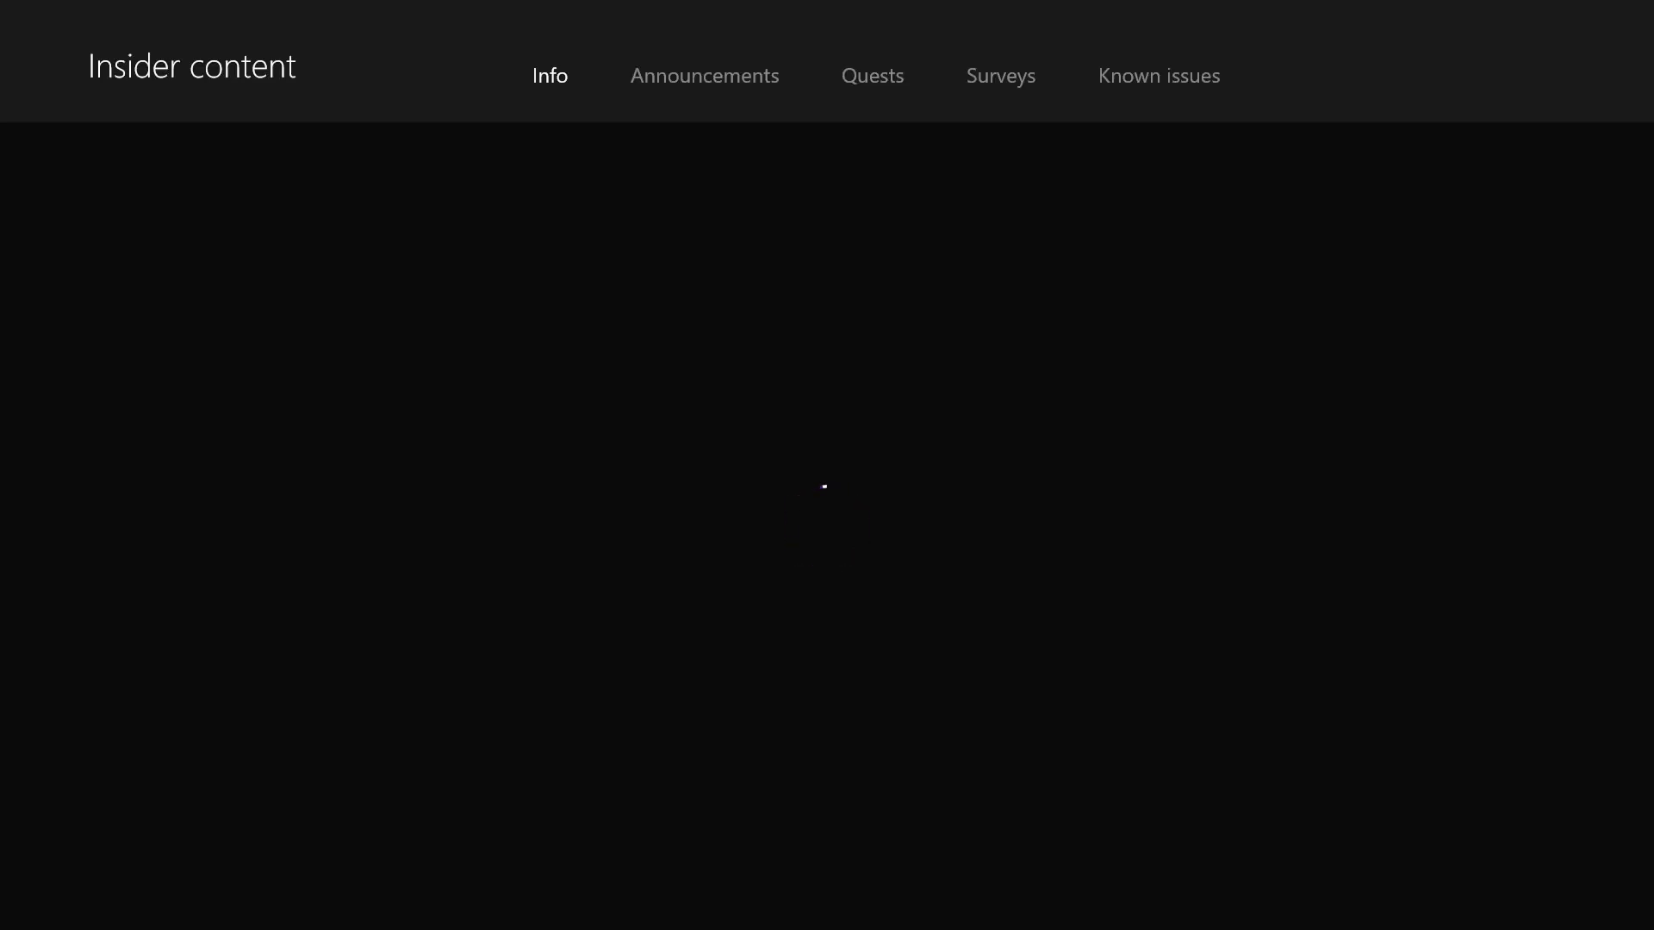
pyautogui.press('Down')
# Move back up to the Manage option on the Minecraft beta info page.
pyautogui.press('Up')
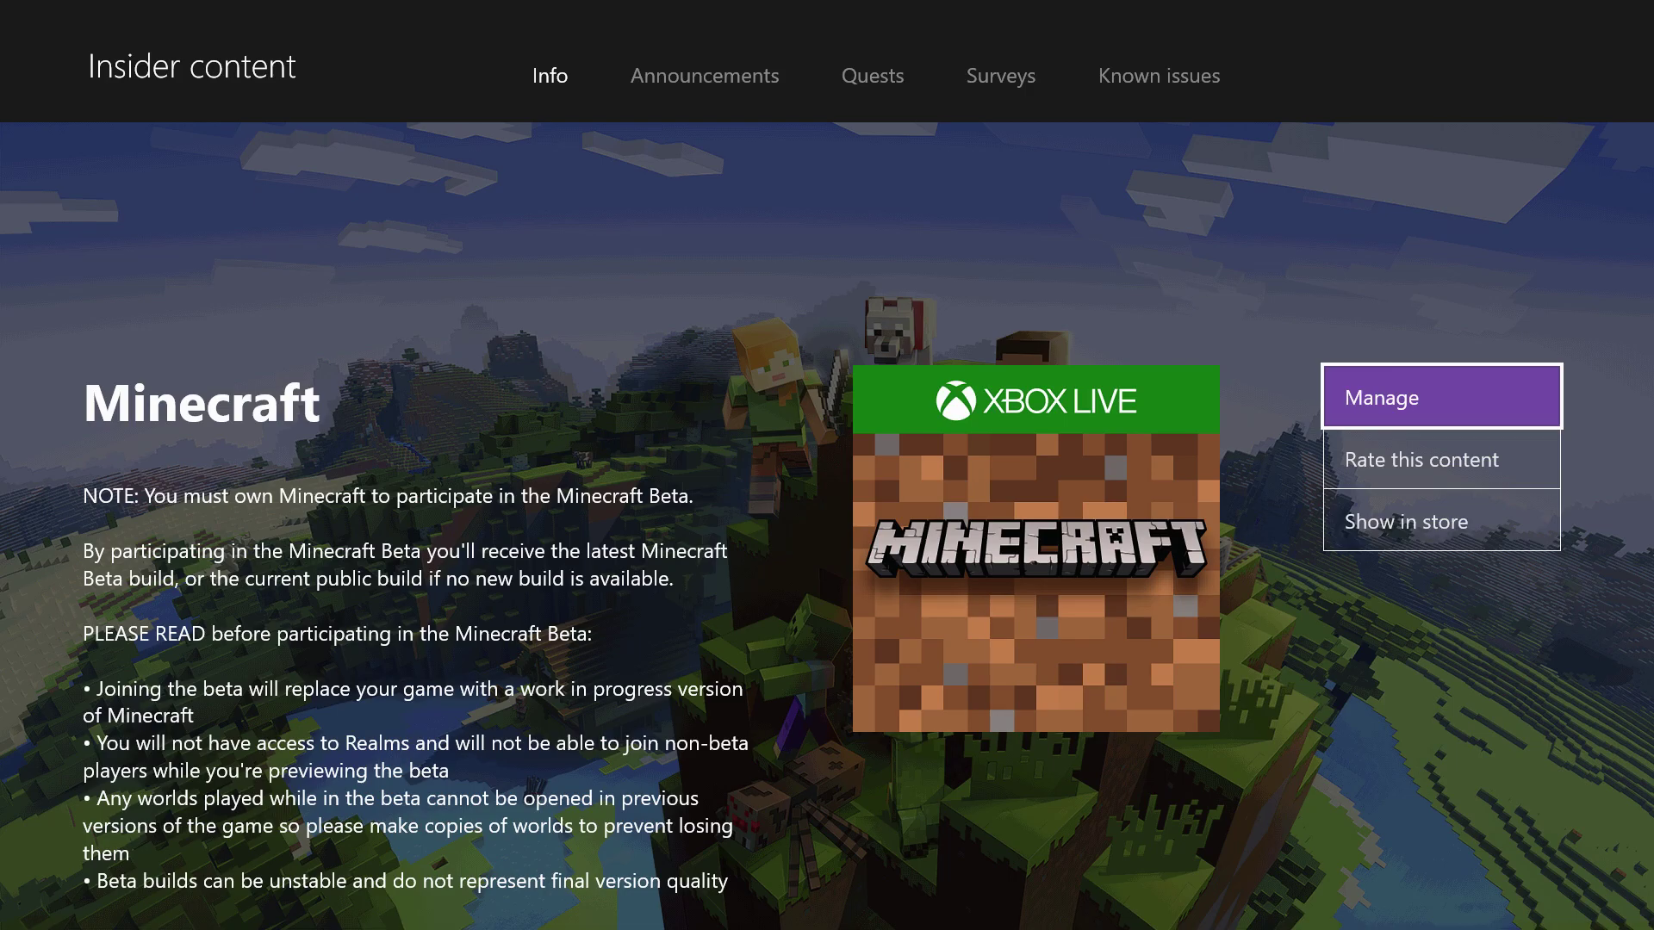
# Bring up the Xbox guide's recent apps list, then return to the Minecraft beta page.
pyautogui.press('super')
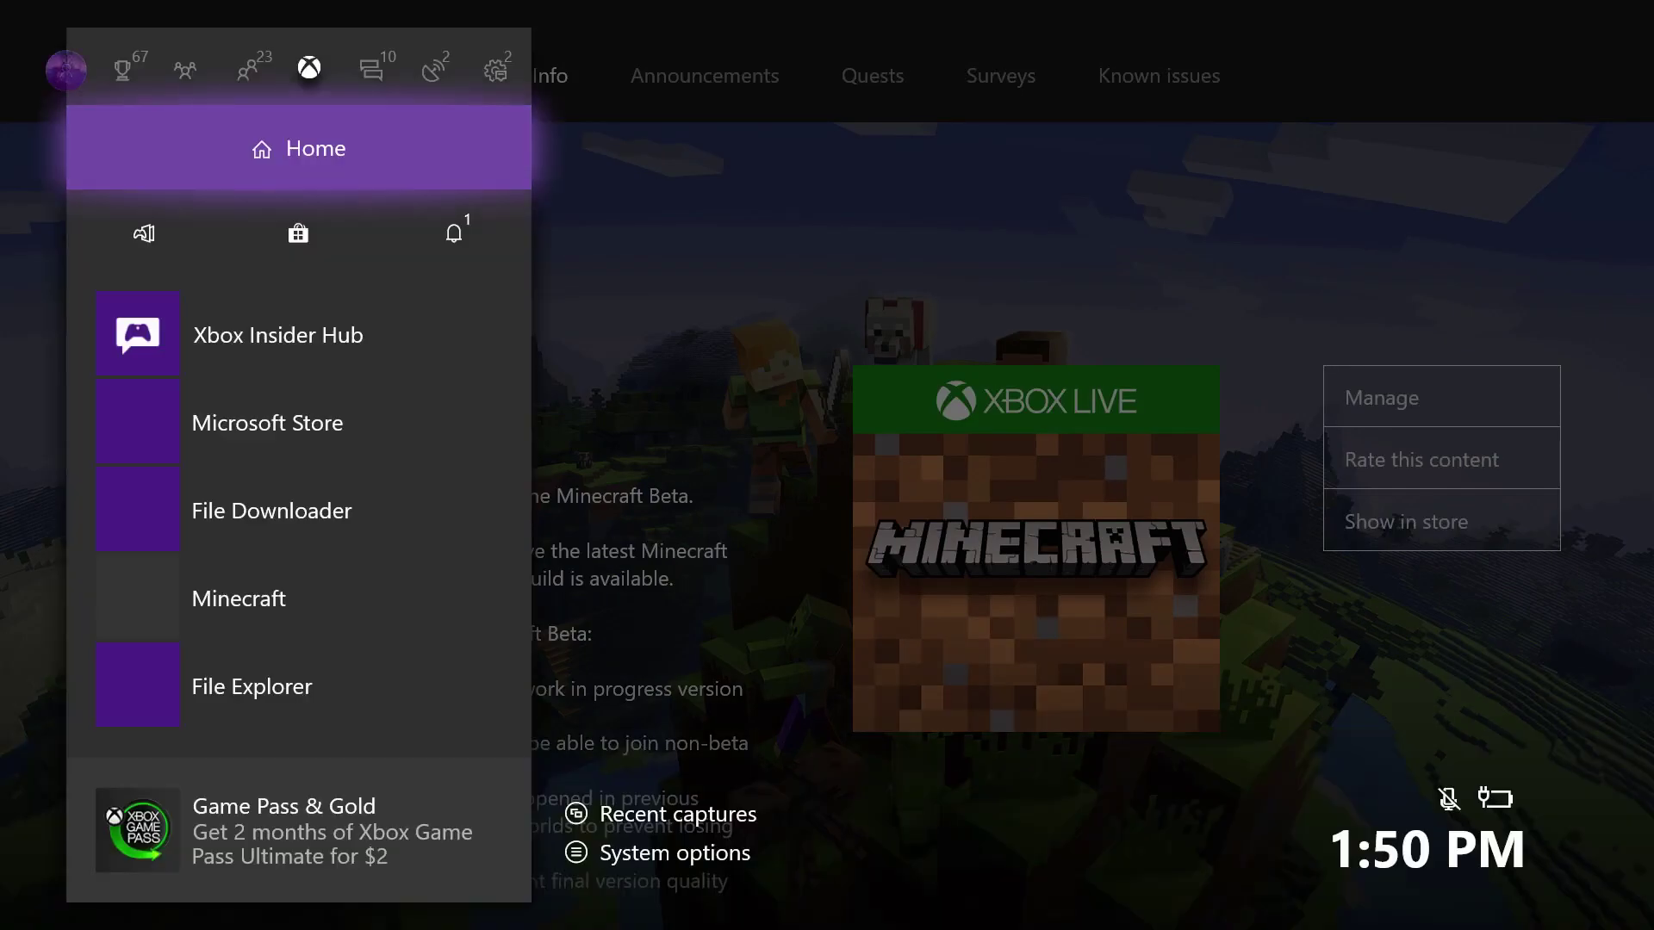
pyautogui.press('Down')
pyautogui.press('Down')
pyautogui.press('Down')
pyautogui.press('Down')
pyautogui.press('Down')
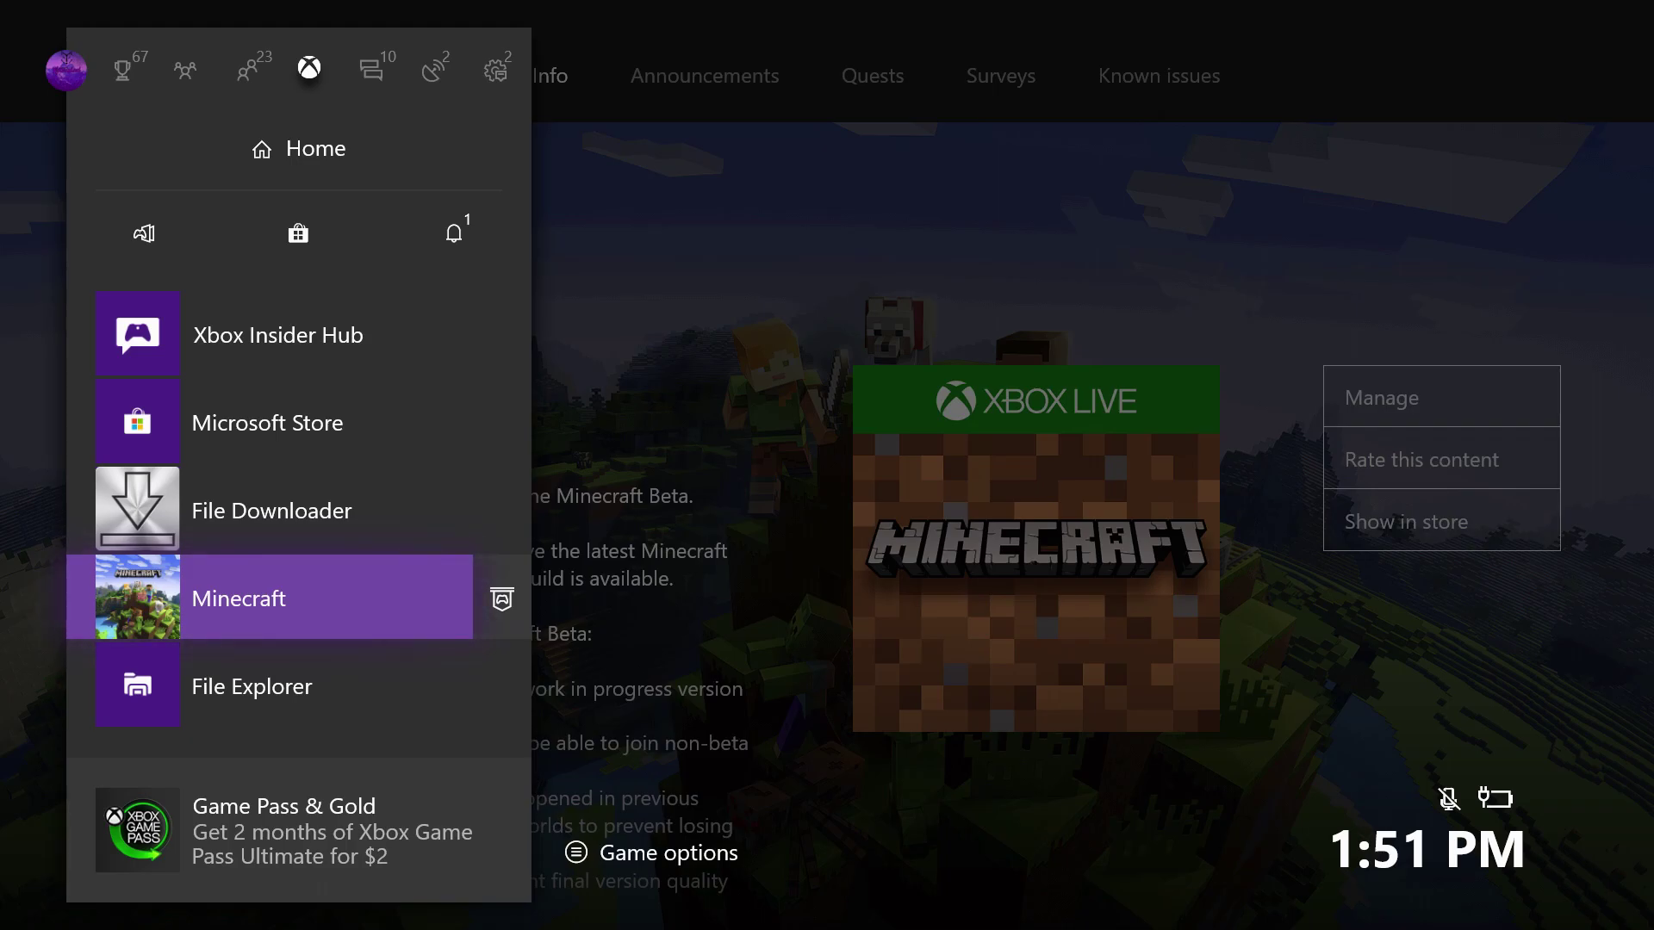
pyautogui.press('Escape')
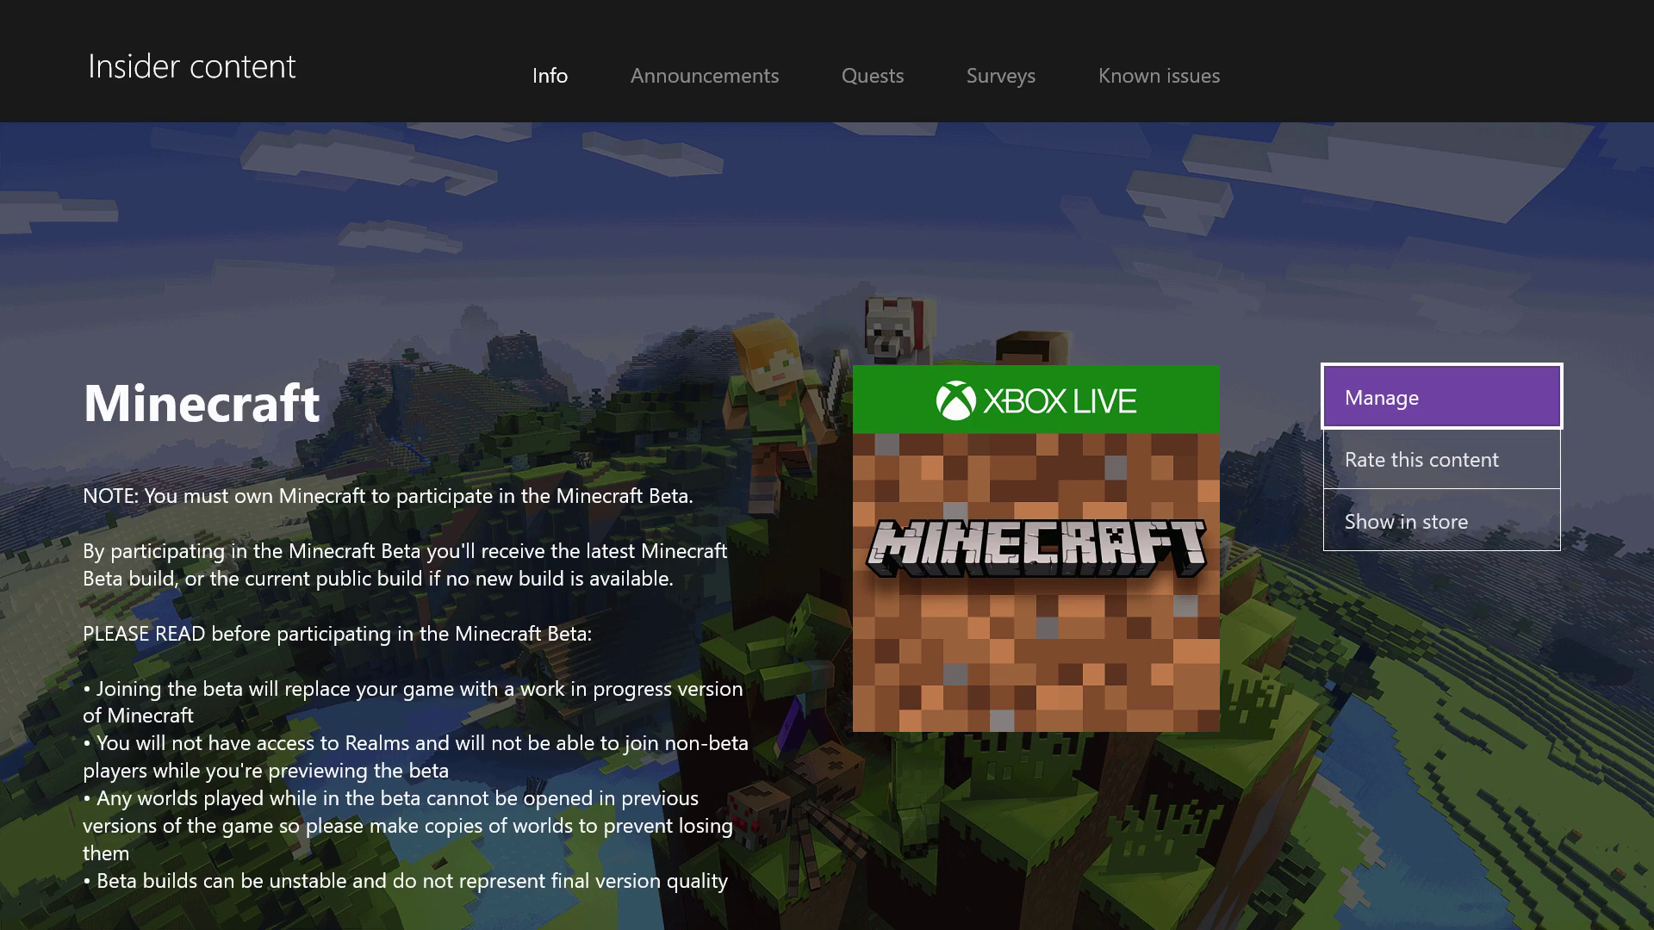
# Under Manage, keep the Minecraft beta group selected rather than leaving, and confirm with Done.
pyautogui.press('Return')
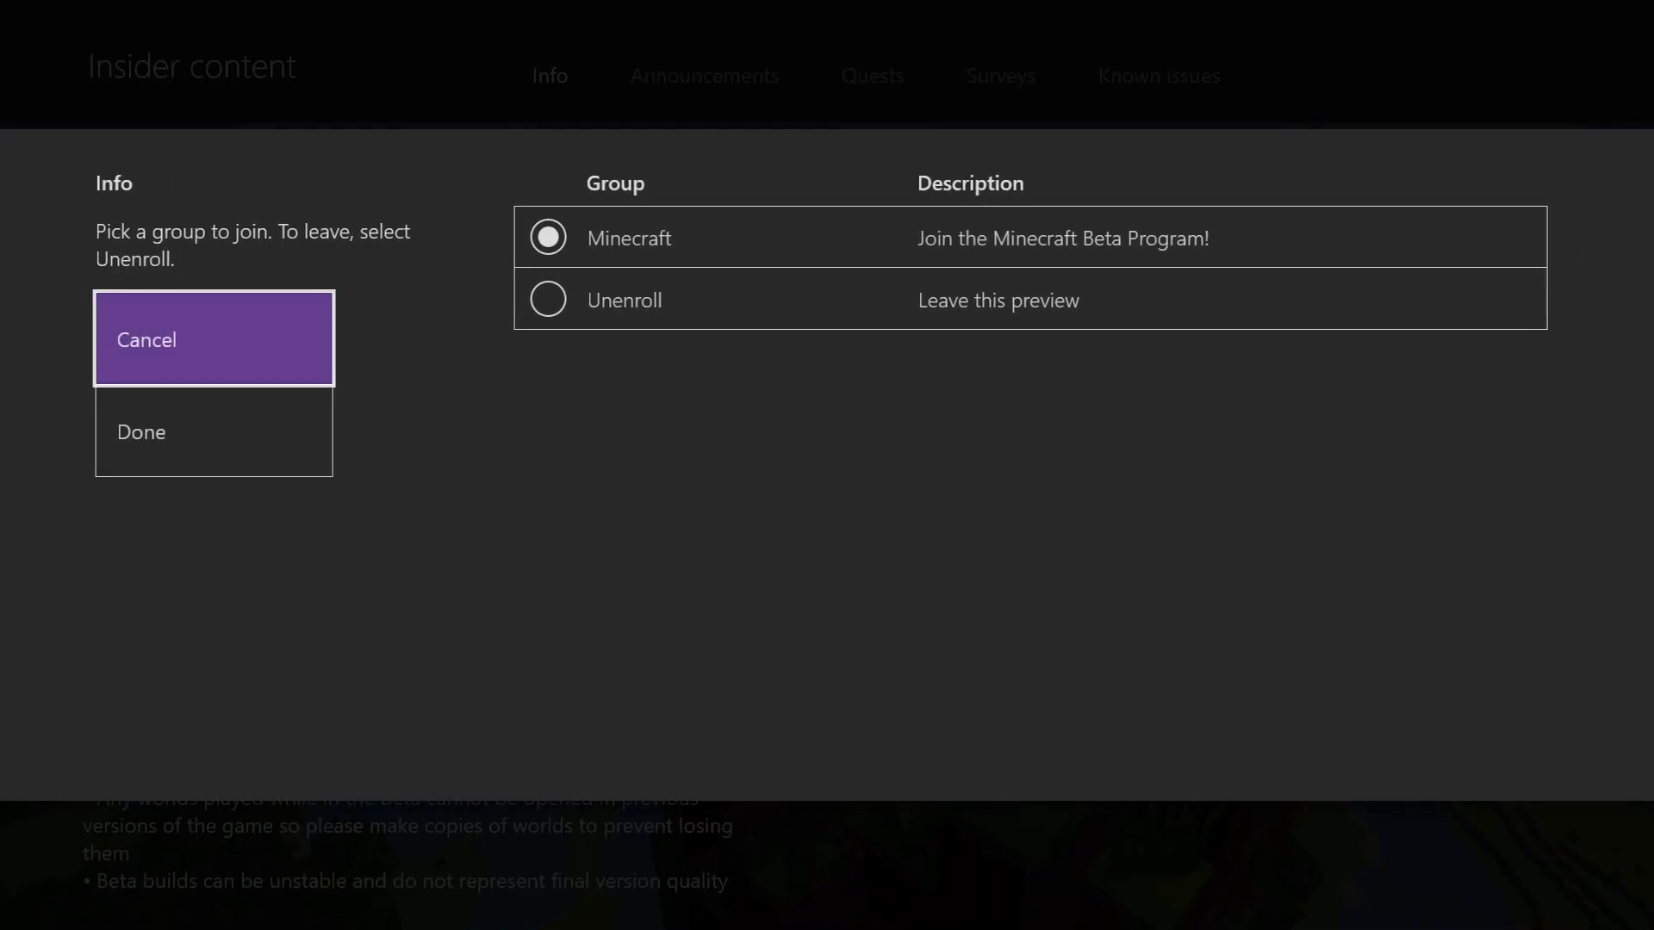
pyautogui.click(1016, 299)
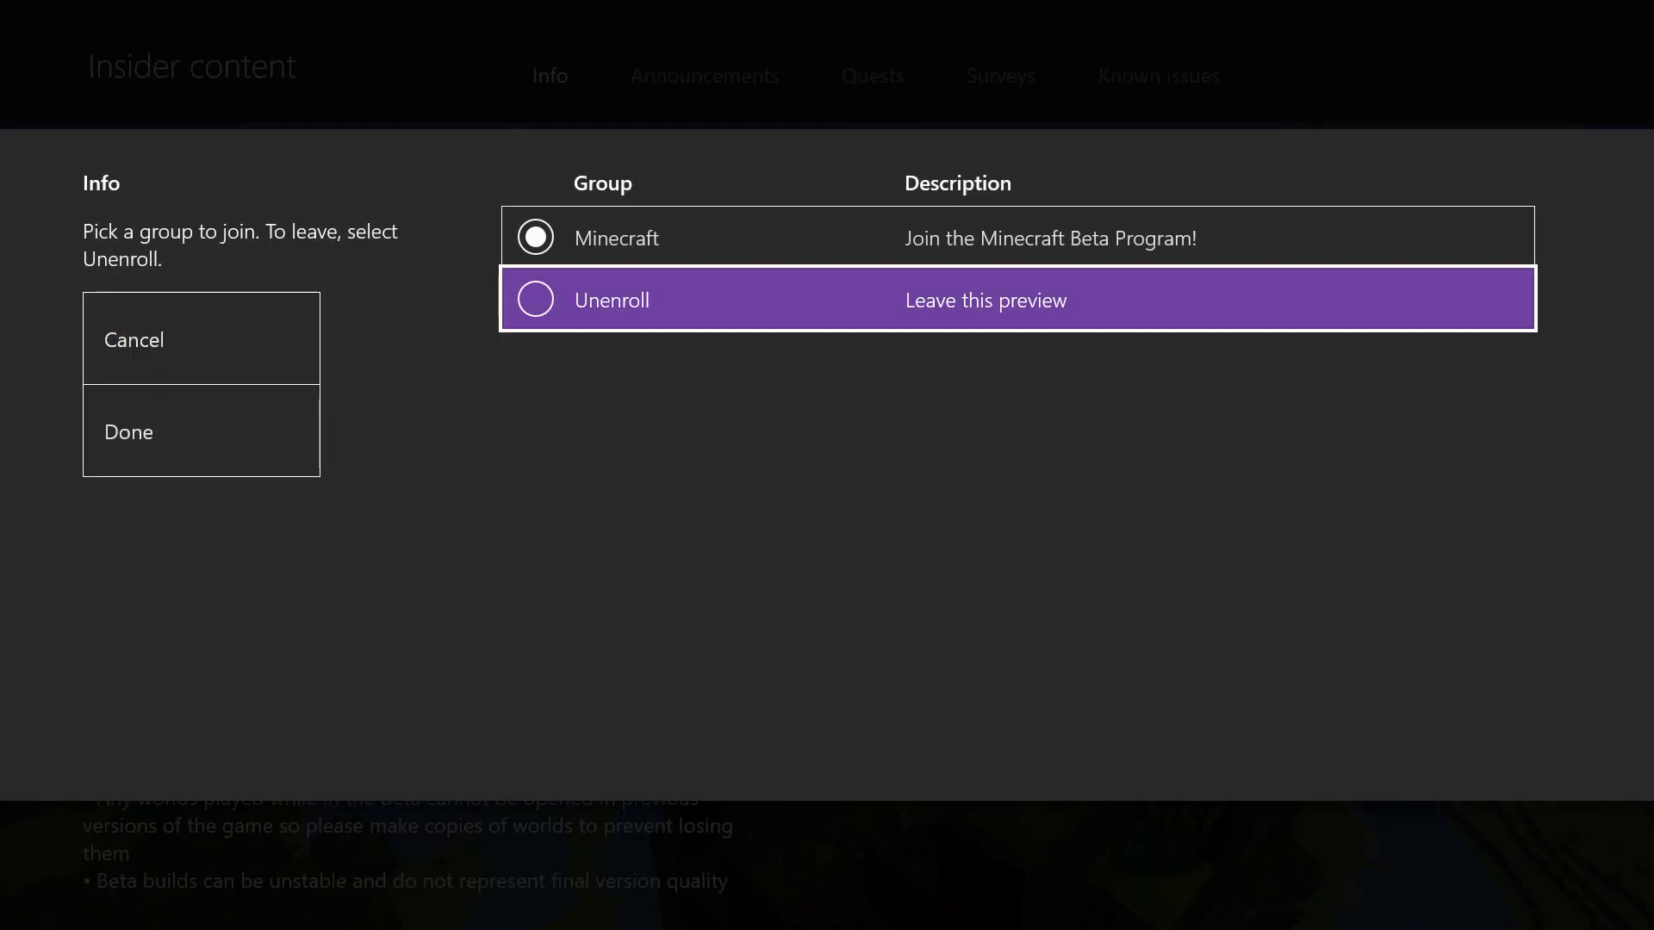
pyautogui.press('Left')
pyautogui.press('Down')
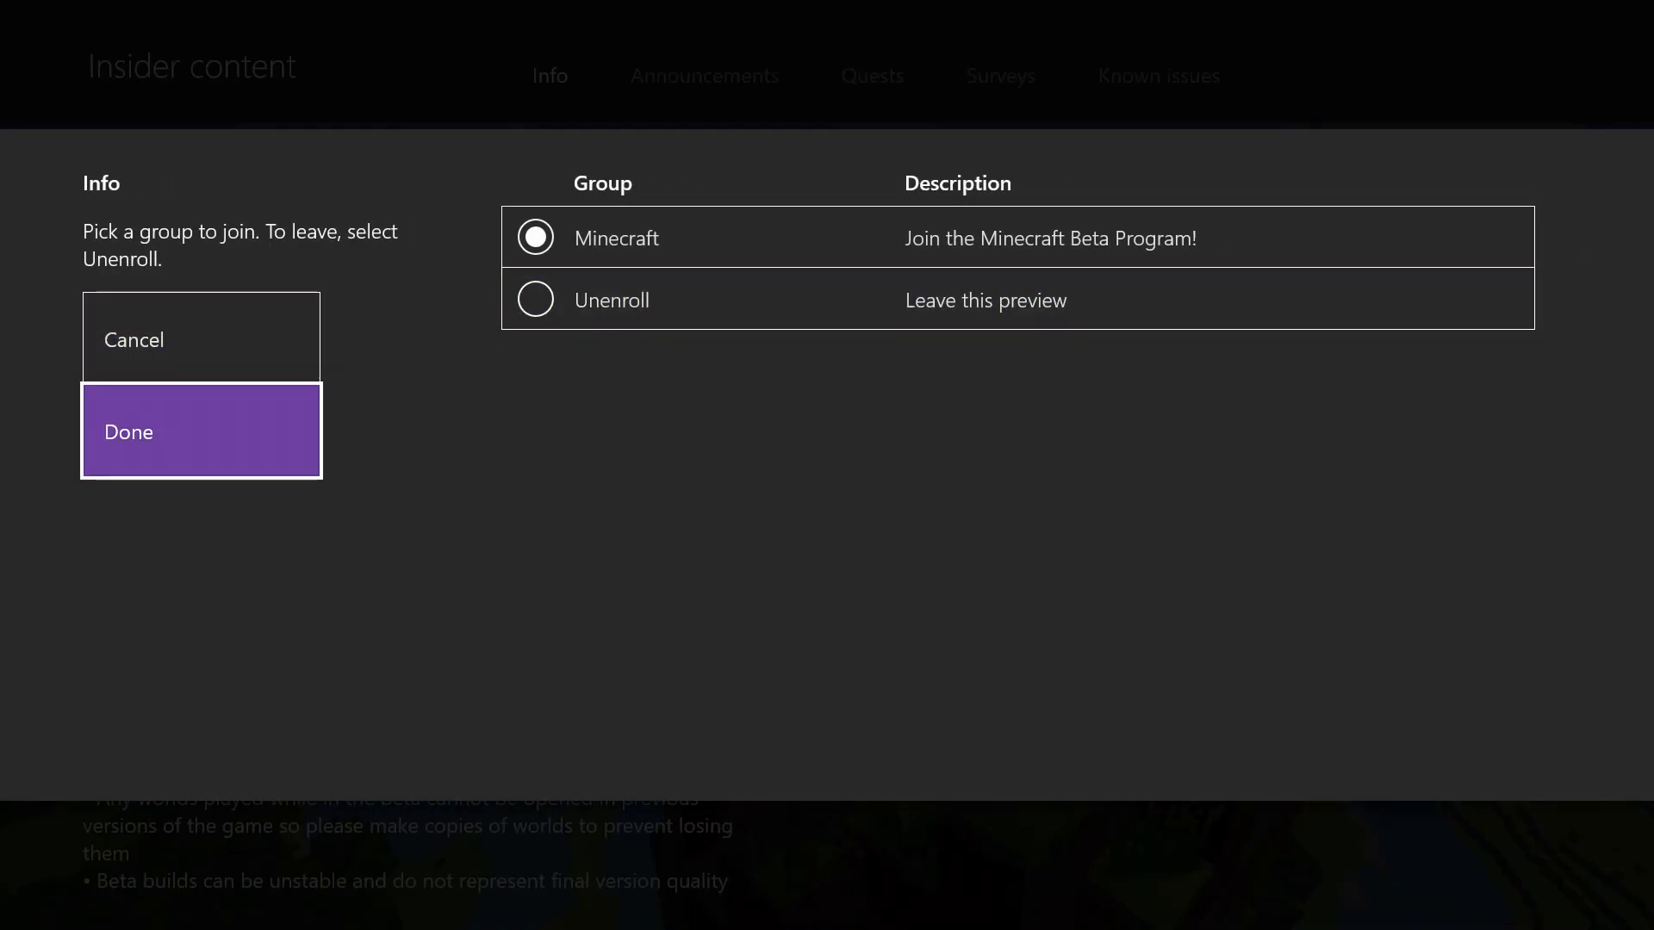
pyautogui.press('Return')
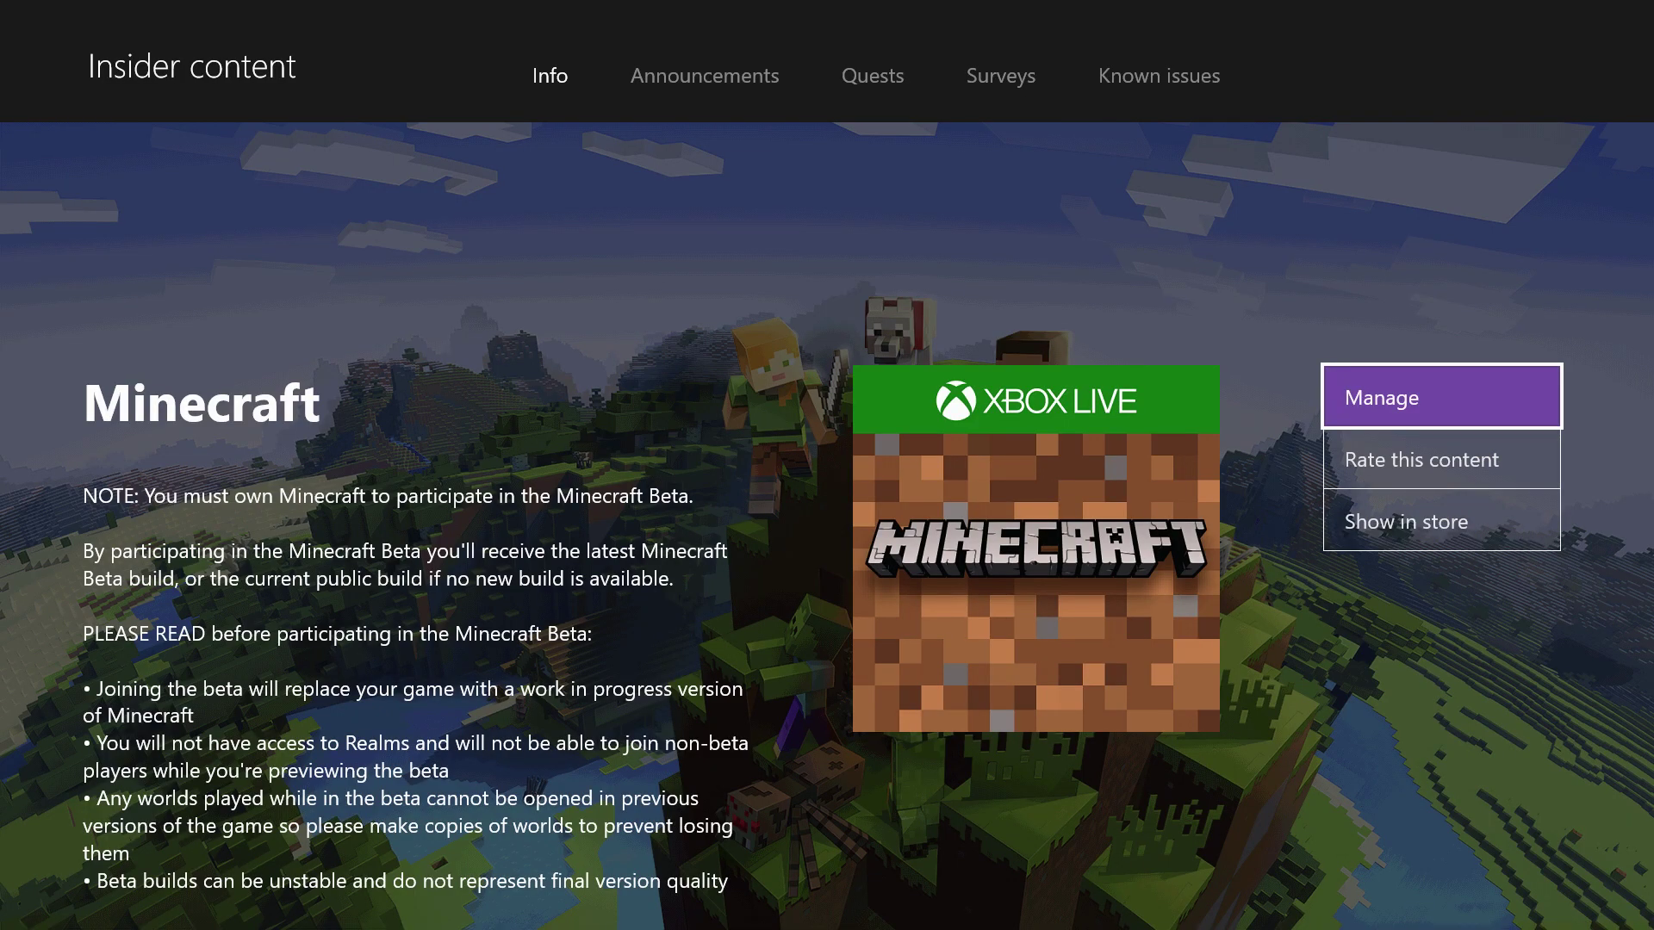
pyautogui.press('super')
# Launch Minecraft from the guide's recent apps to load the Beta v1.13.0.9 title screen.
pyautogui.press('Down')
pyautogui.press('Down')
pyautogui.press('Down')
pyautogui.press('Down')
pyautogui.press('Down')
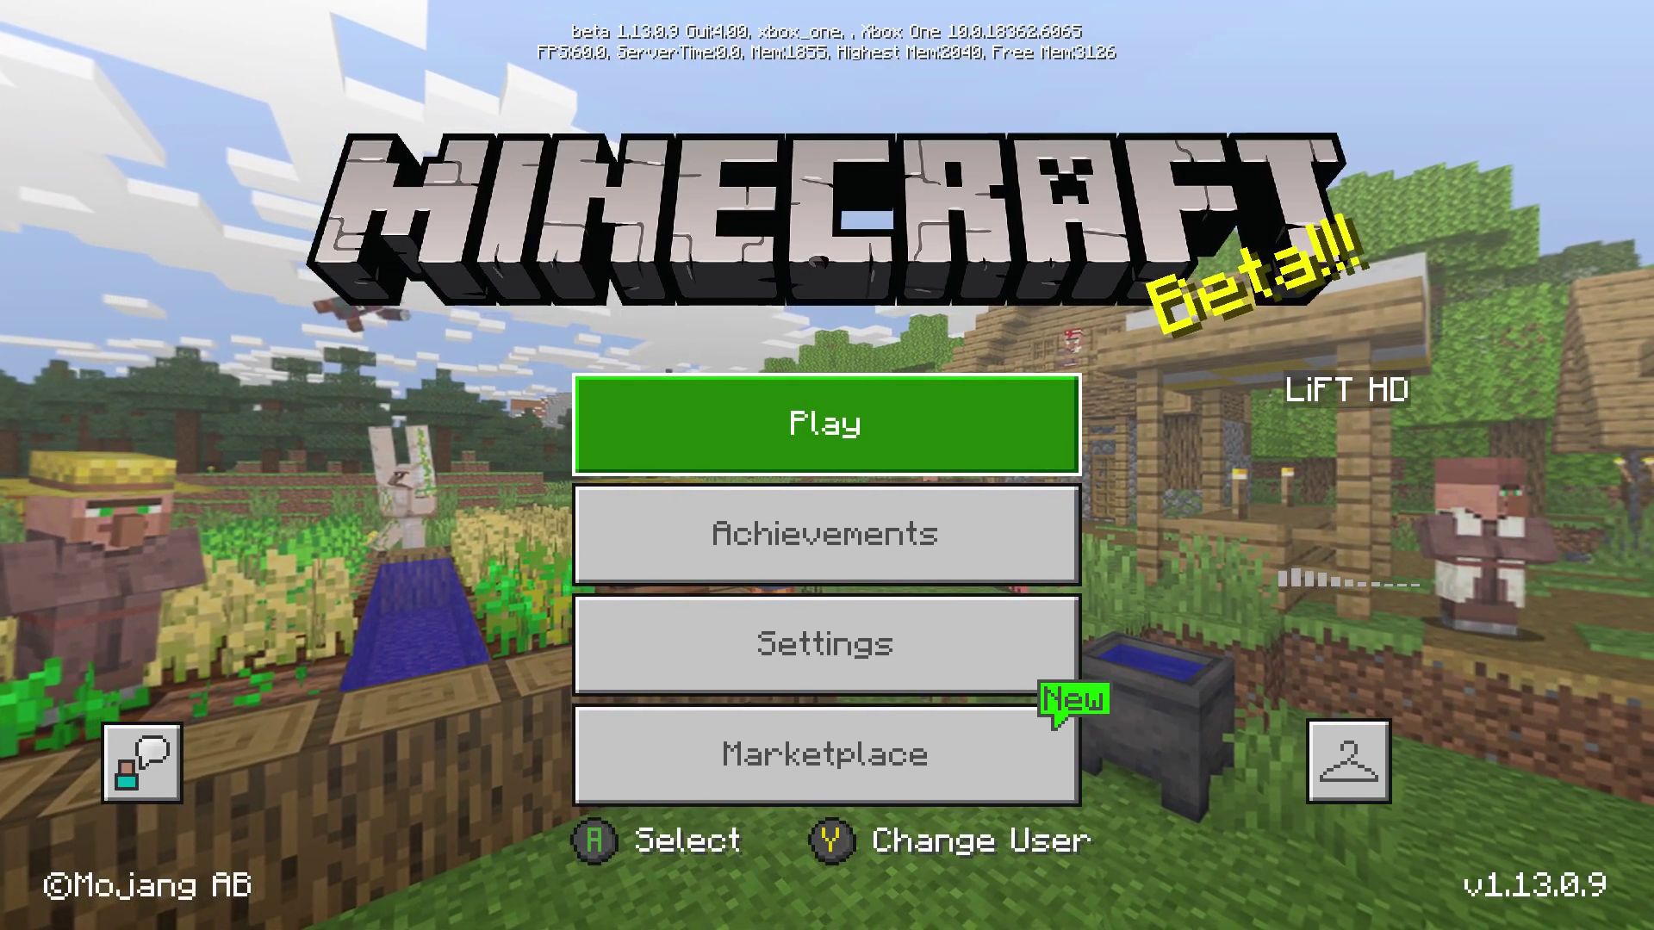
pyautogui.press('super')
pyautogui.press('Left')
pyautogui.press('Left')
pyautogui.press('Left')
pyautogui.press('Left')
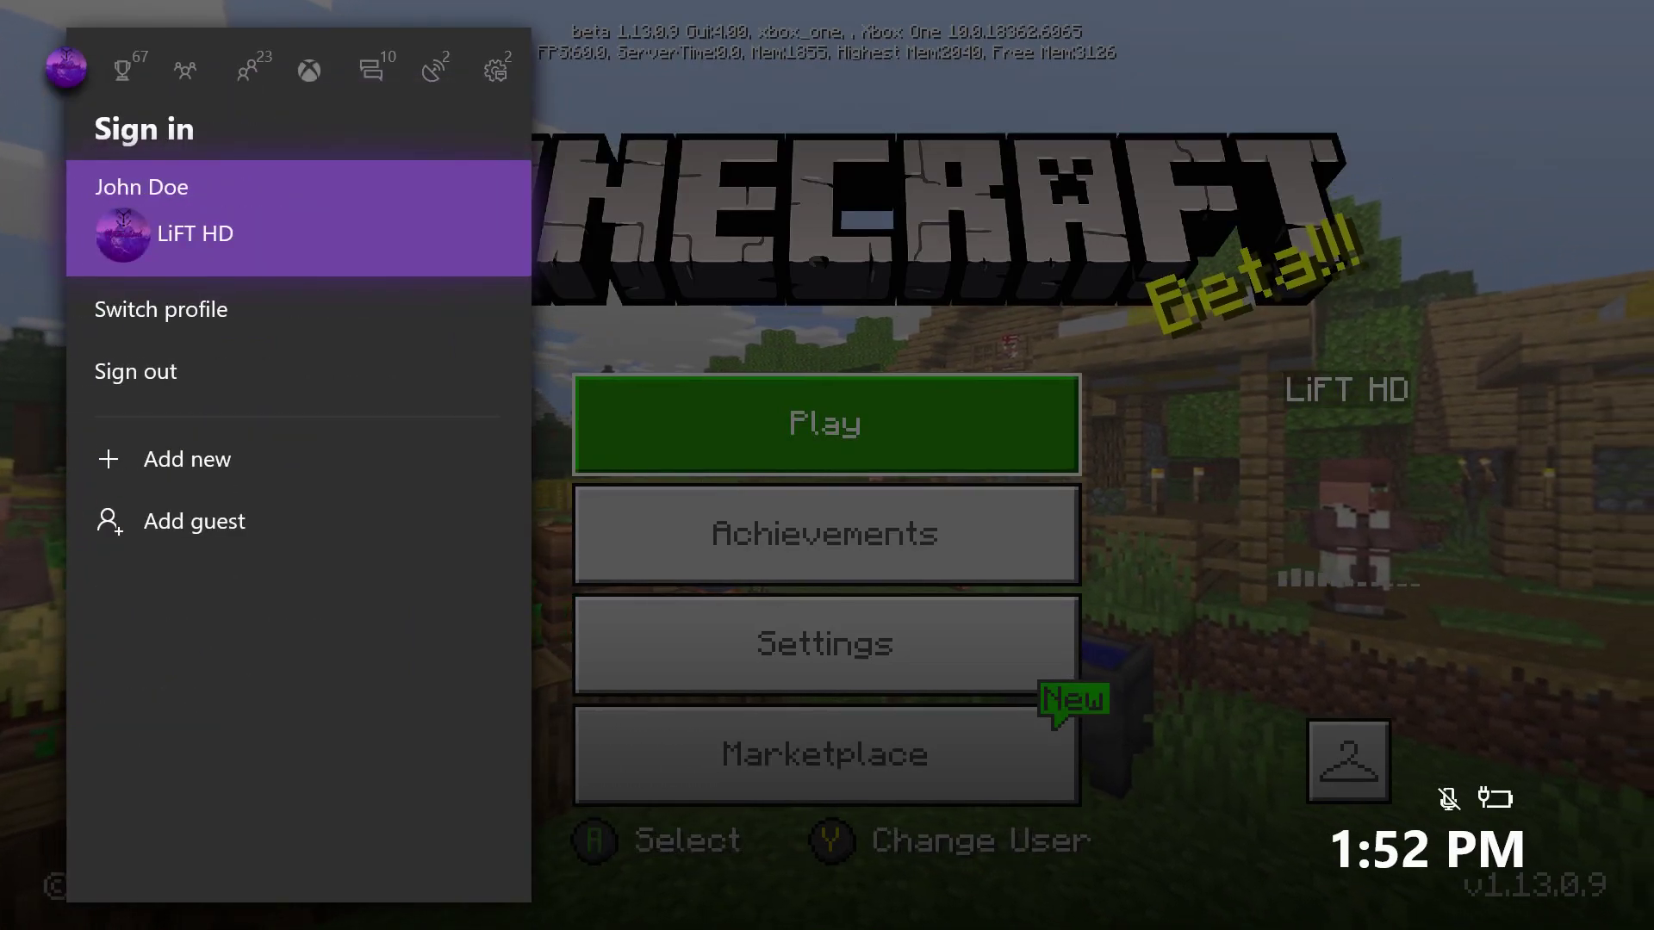
pyautogui.press('Escape')
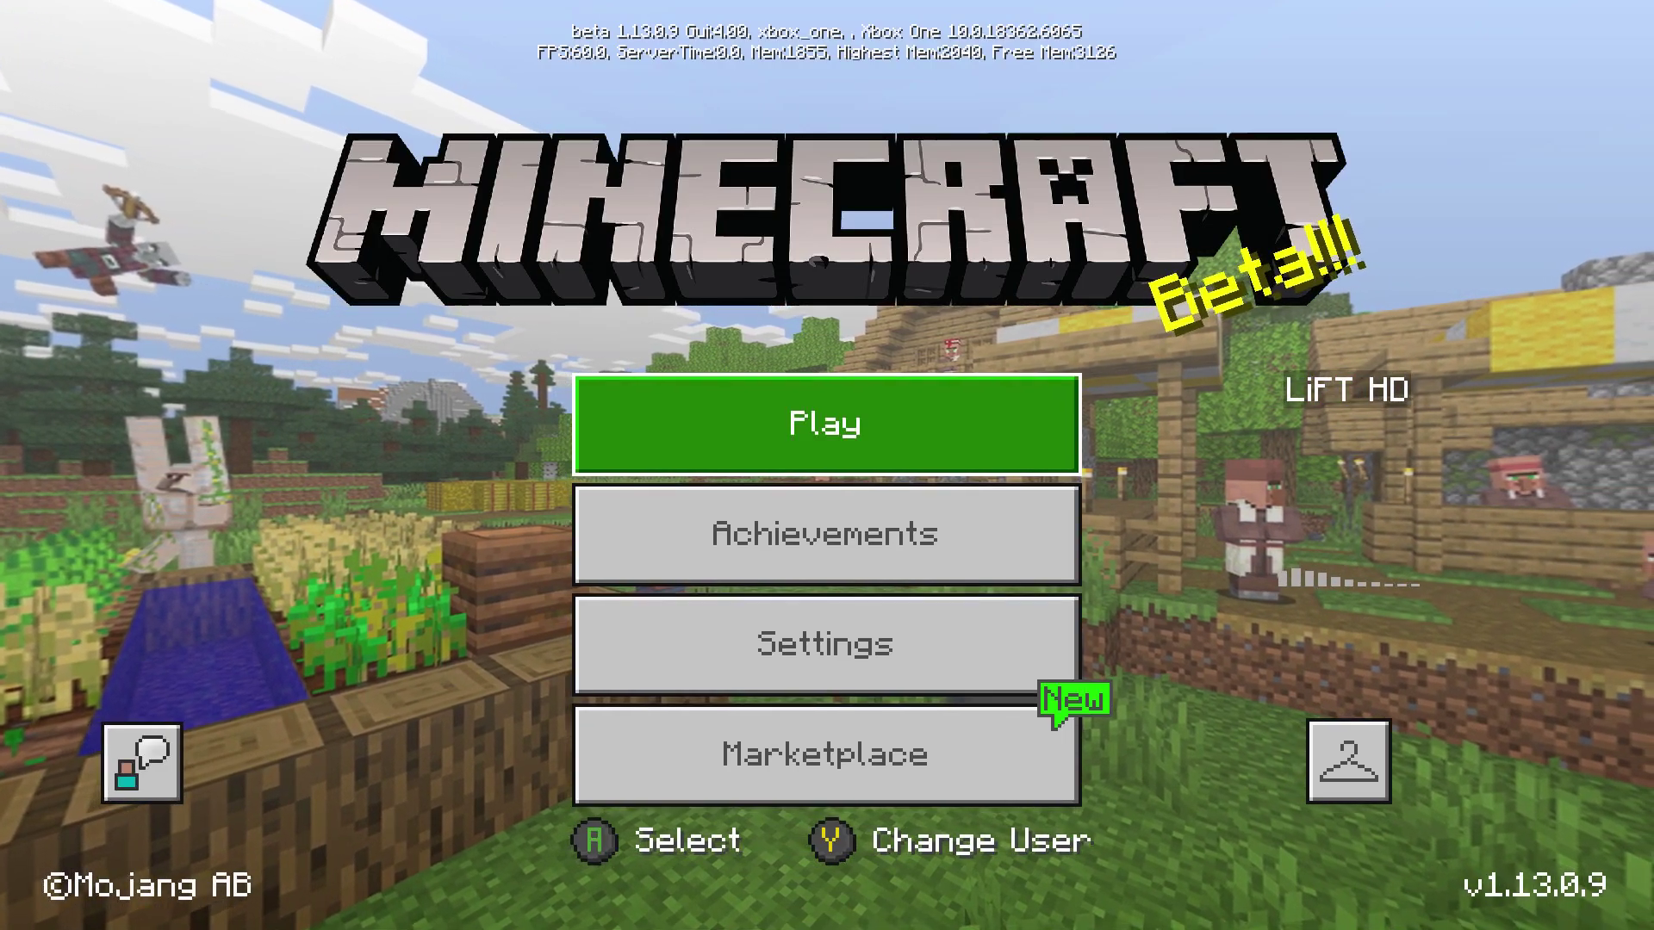
pyautogui.press('Right')
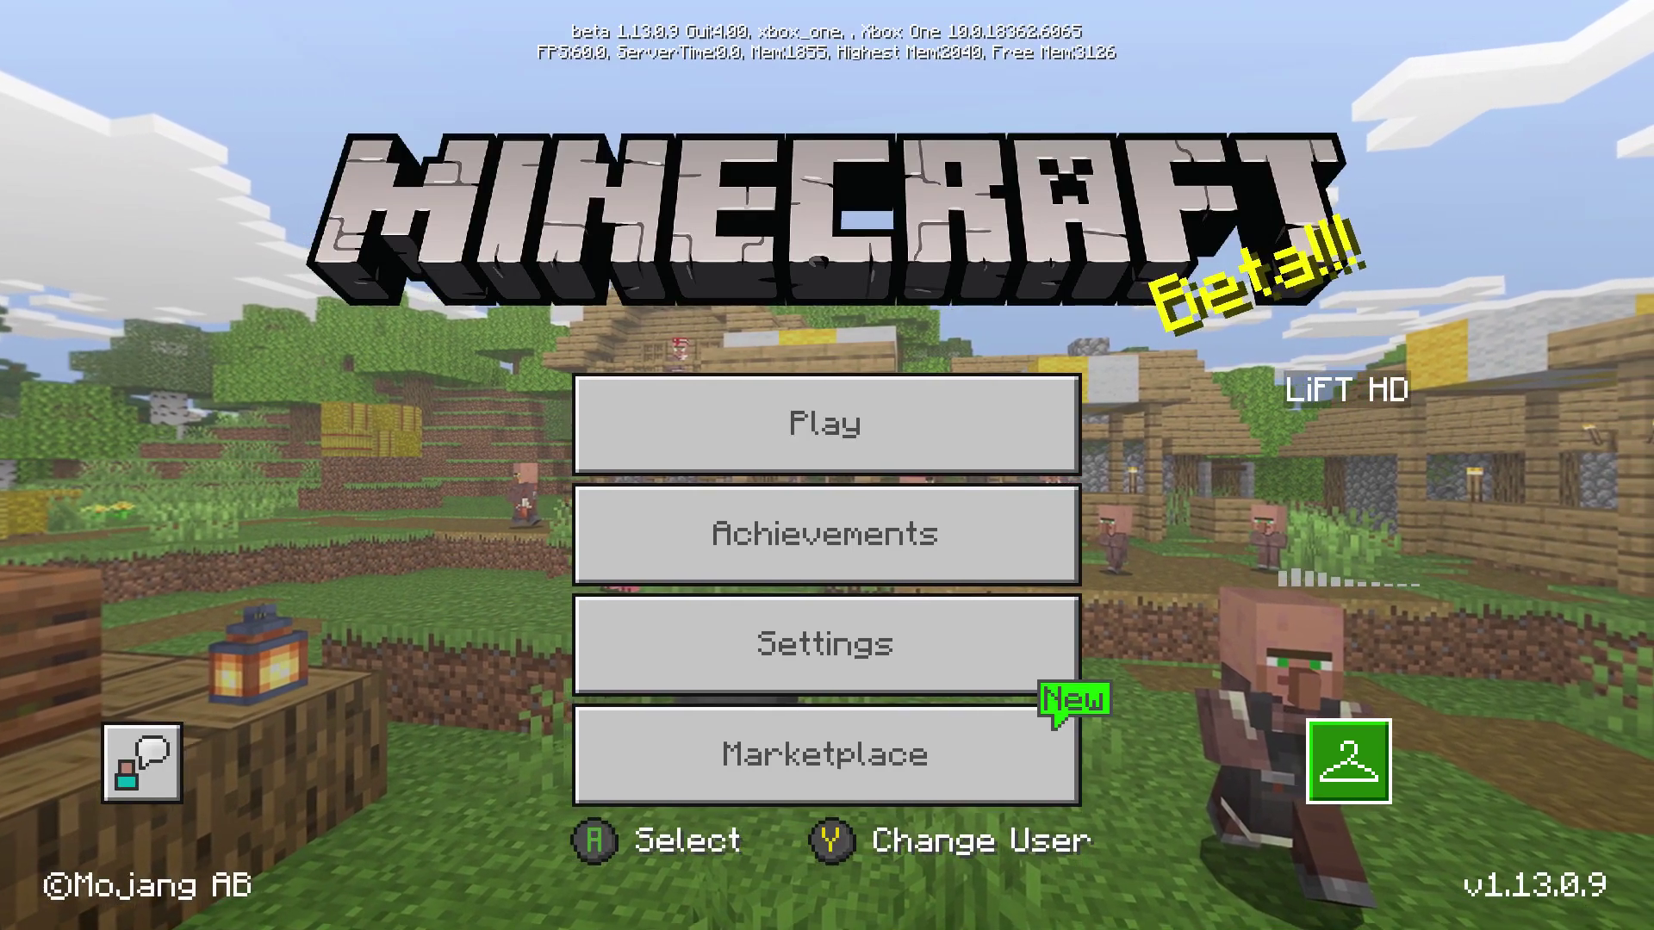
pyautogui.press('Left')
pyautogui.press('Left')
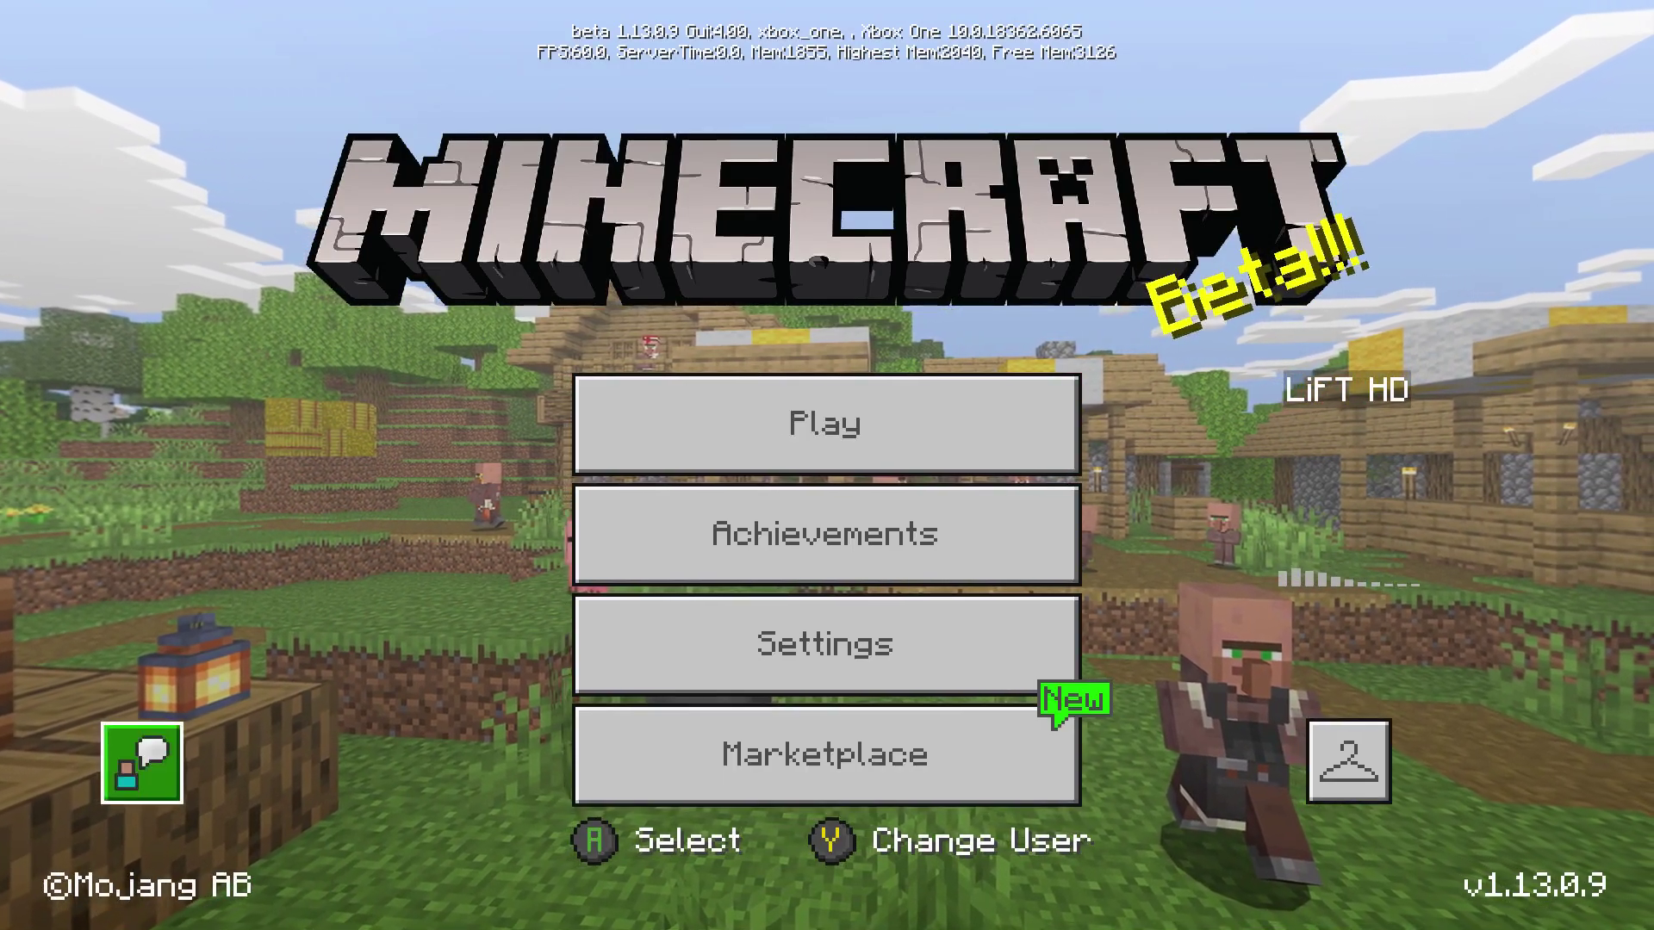
pyautogui.press('Right')
pyautogui.press('Right')
pyautogui.press('Up')
pyautogui.press('Up')
pyautogui.press('Up')
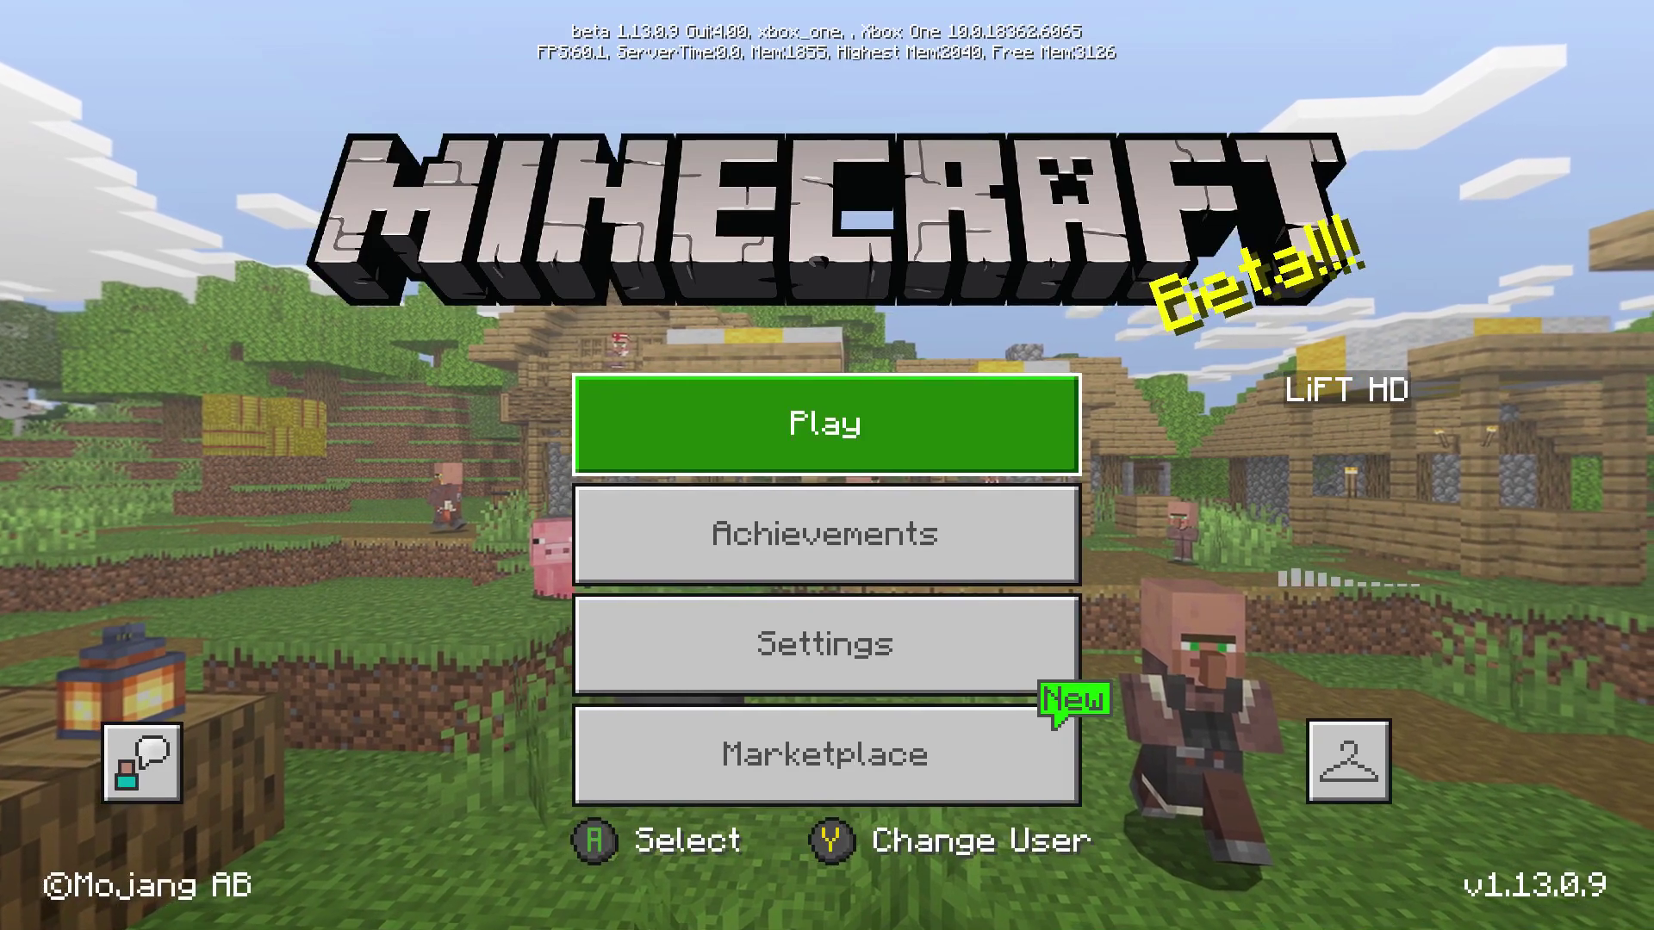
pyautogui.press('Down')
pyautogui.press('Down')
pyautogui.press('Down')
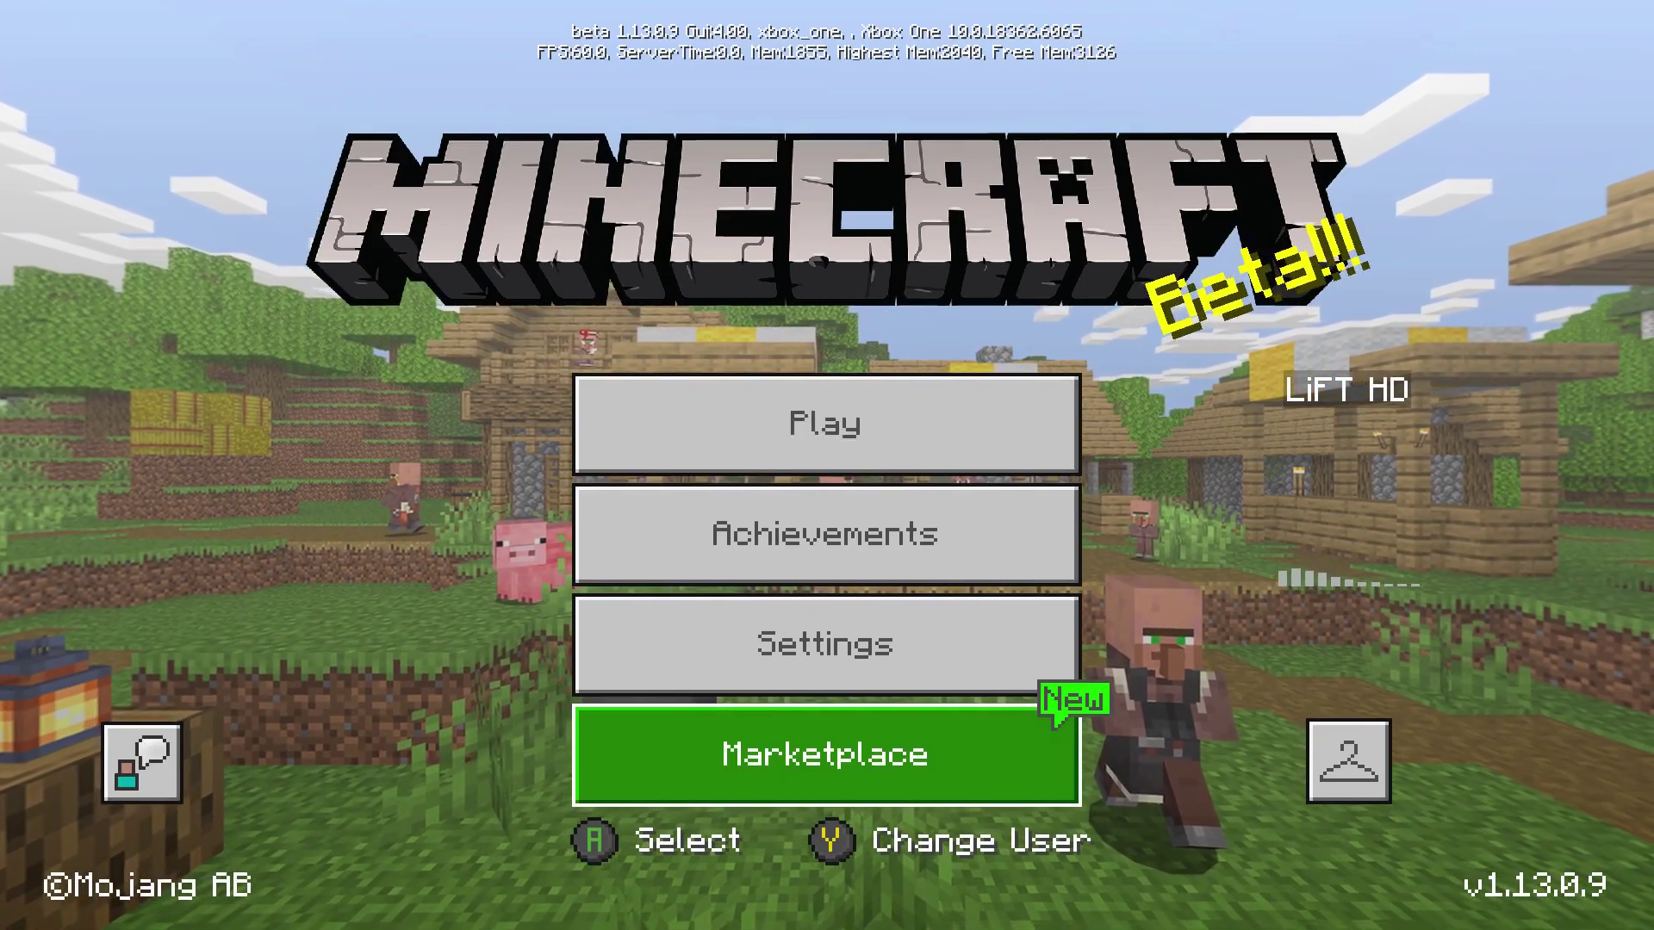
pyautogui.press('Up')
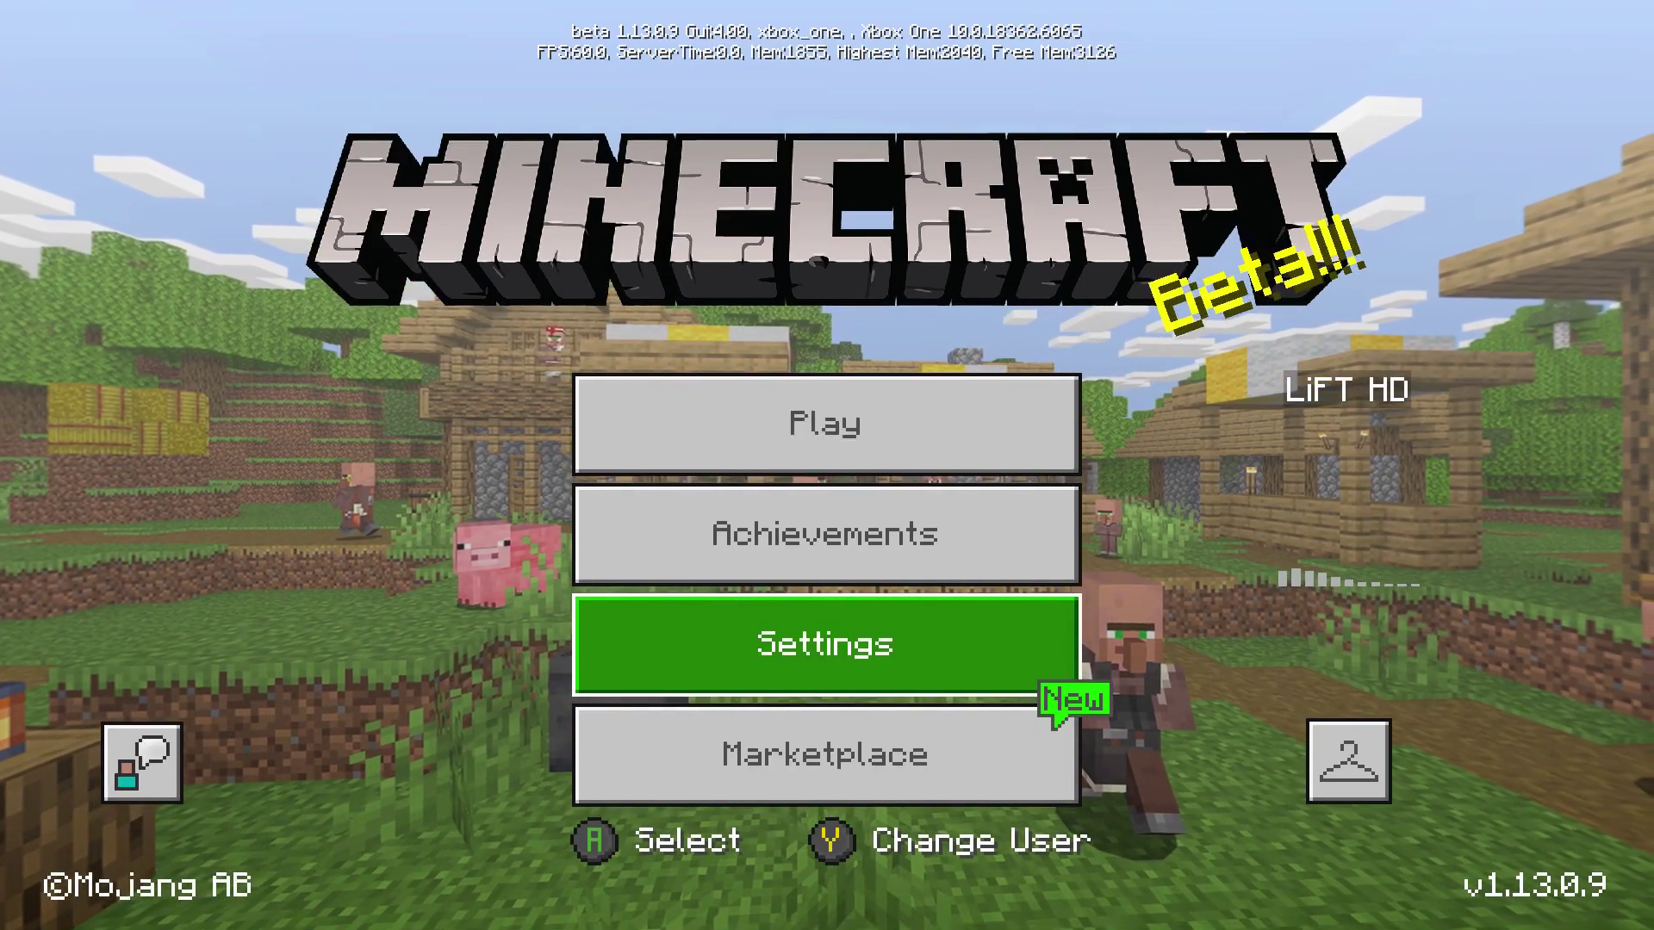
pyautogui.press('Up')
pyautogui.press('Up')
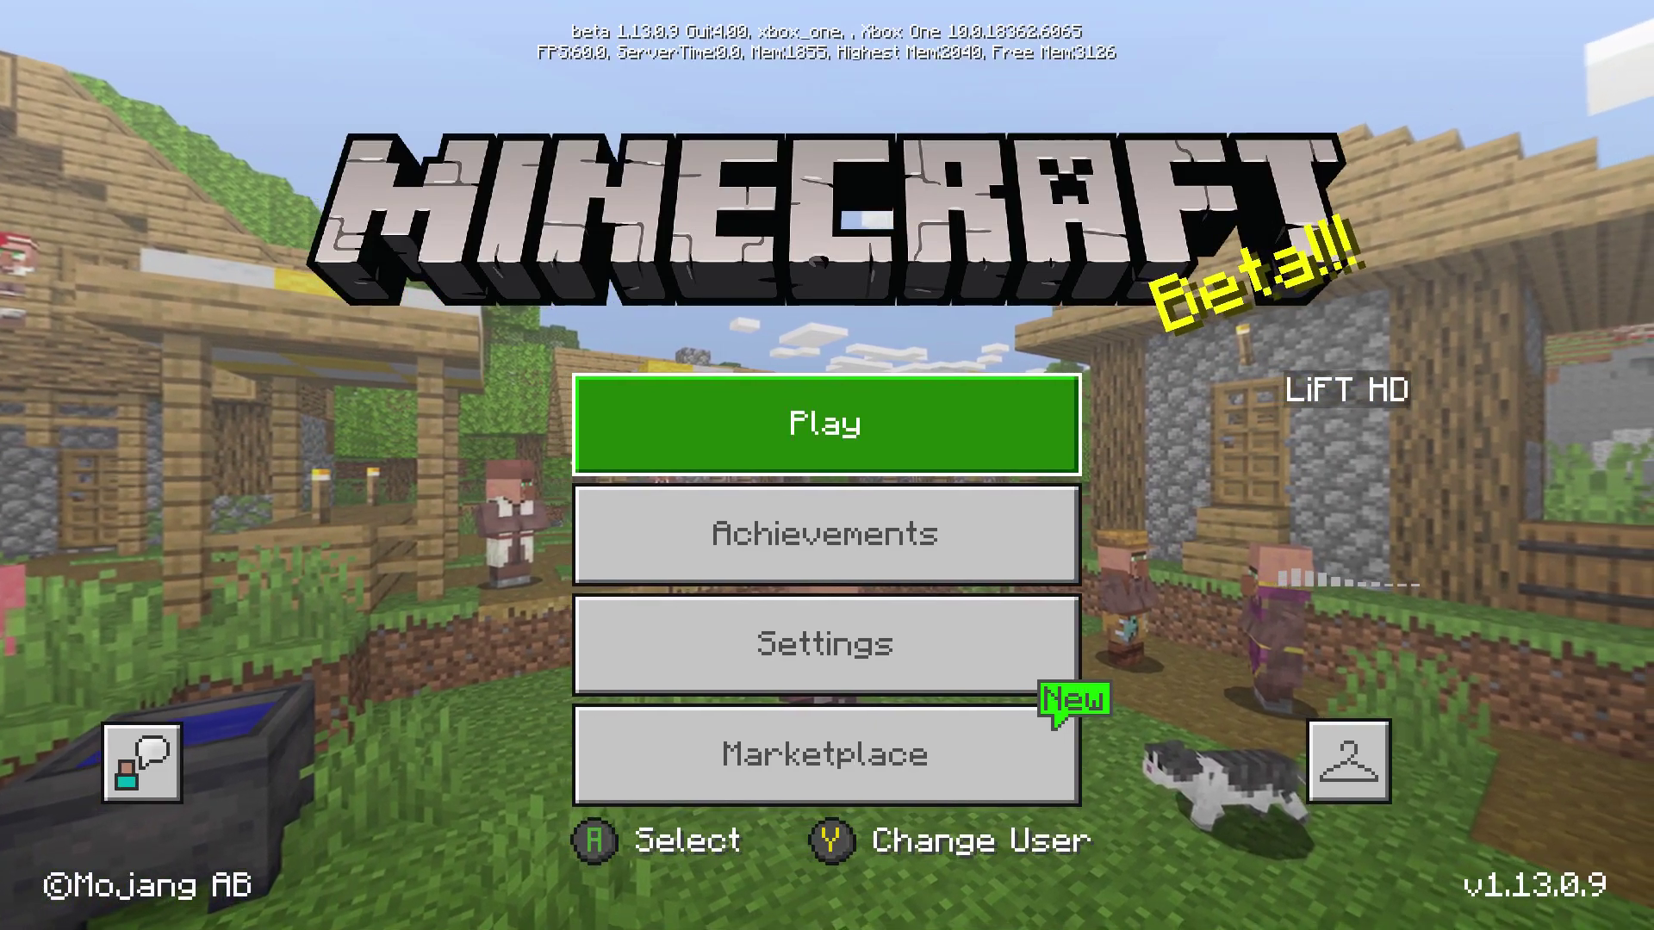
pyautogui.press('Left')
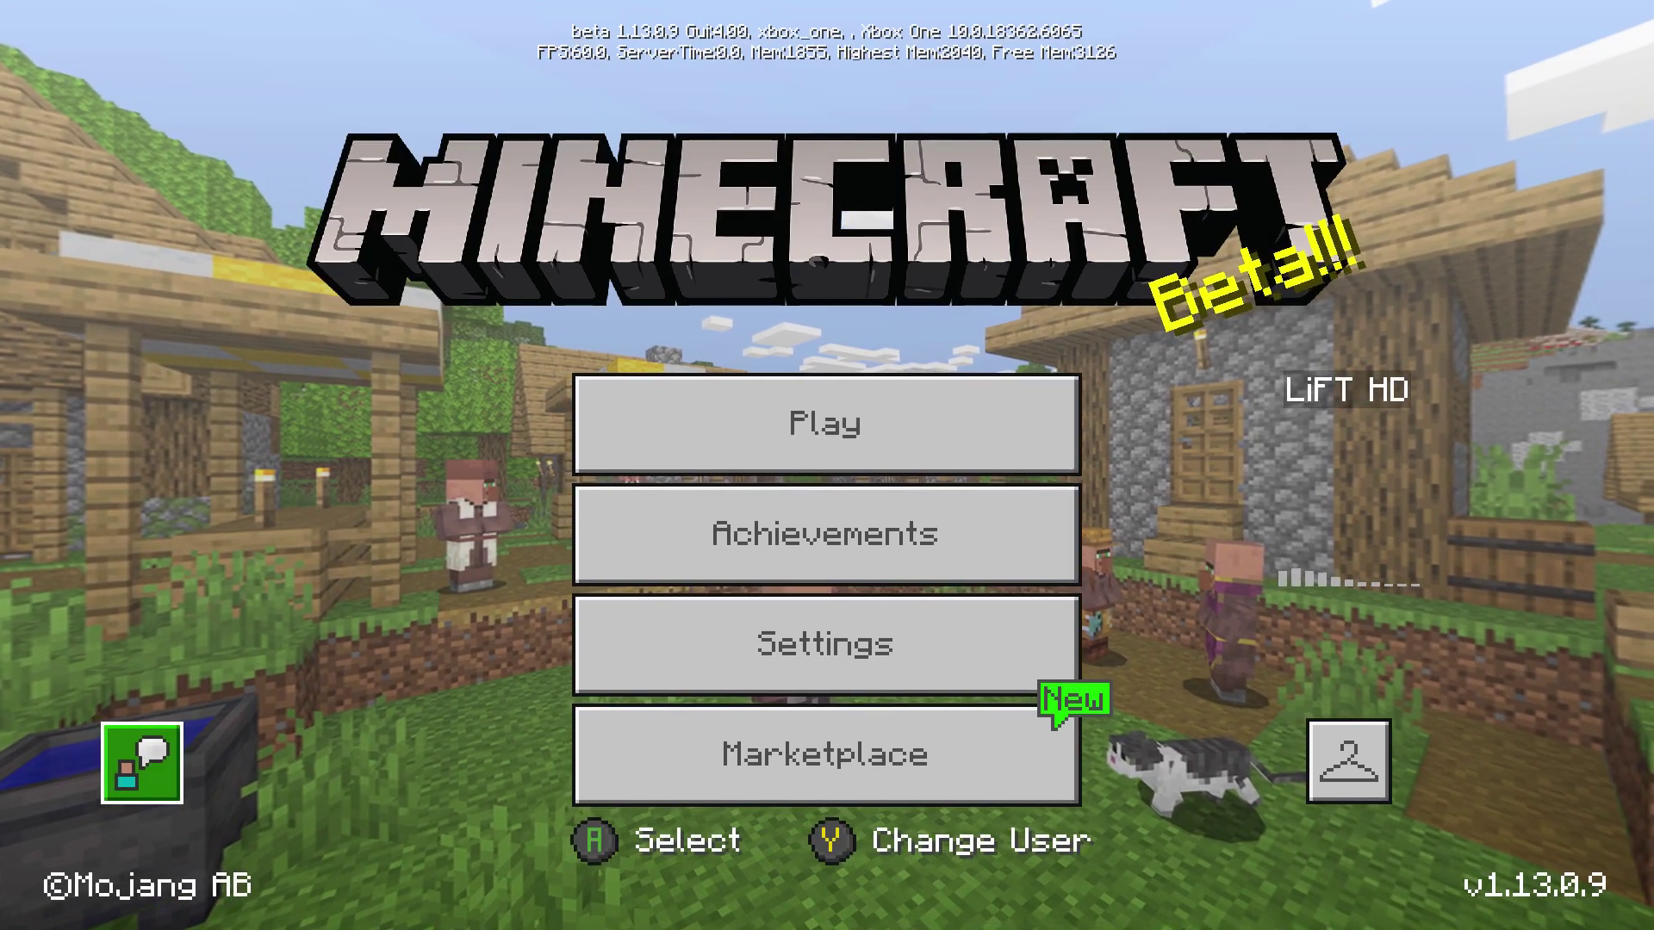